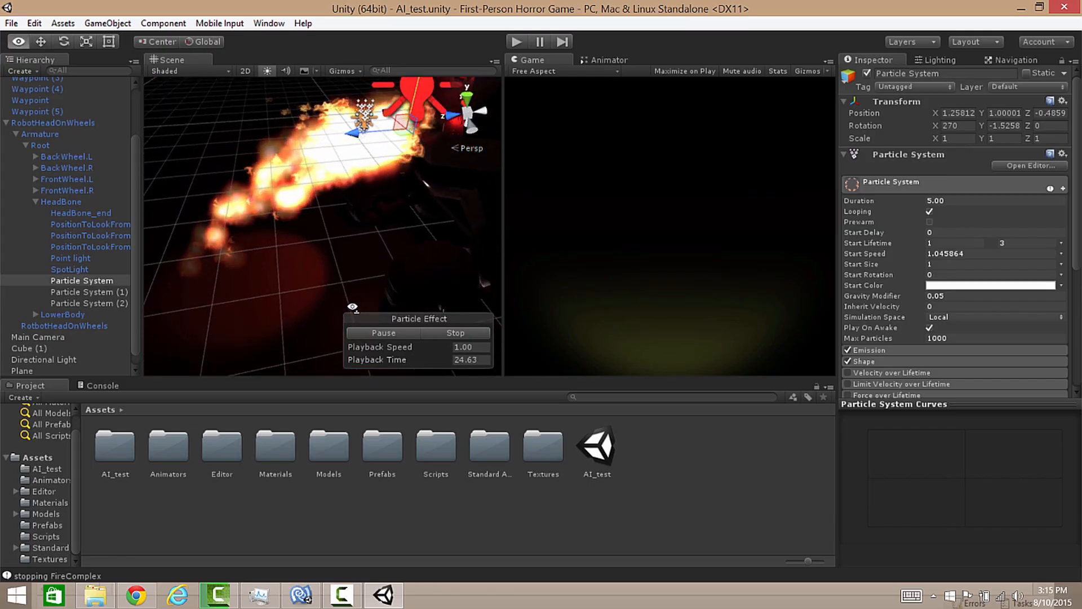
# Step: Play the scene and examine how the robot's fire particles follow its head, then stop playback
pyautogui.scroll(-10, 315, 328)
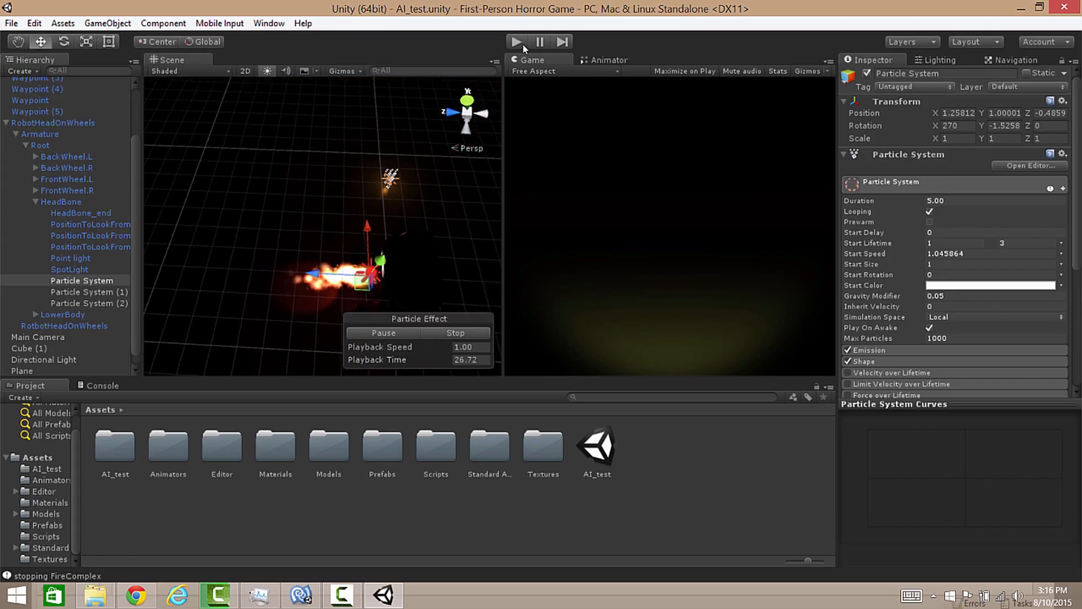
pyautogui.click(516, 41)
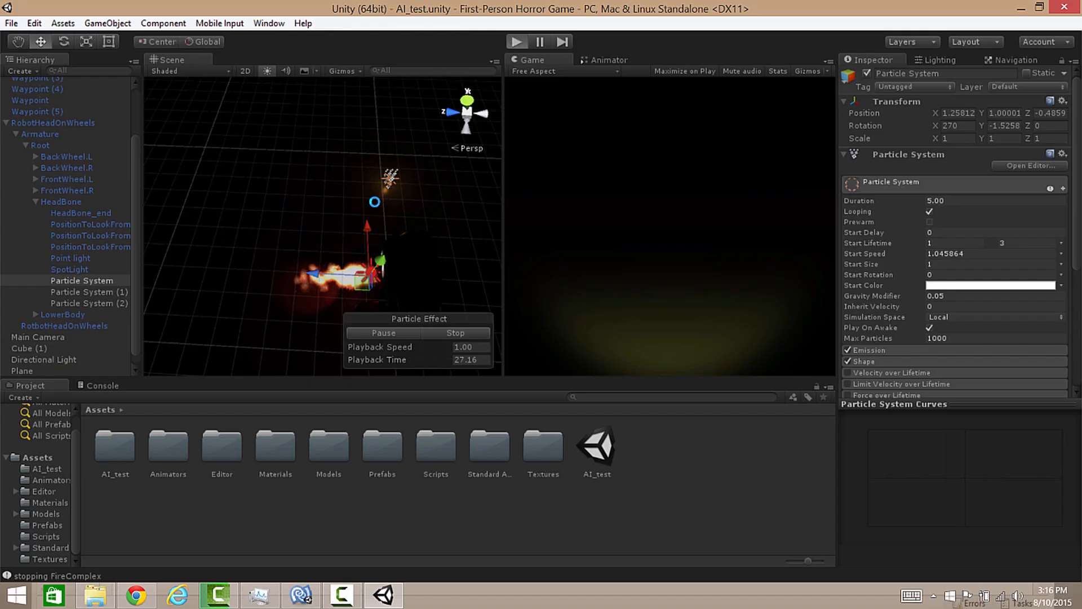
pyautogui.keyDown('alt'); pyautogui.moveTo(392, 207); pyautogui.dragTo(449, 276); pyautogui.keyUp('alt')
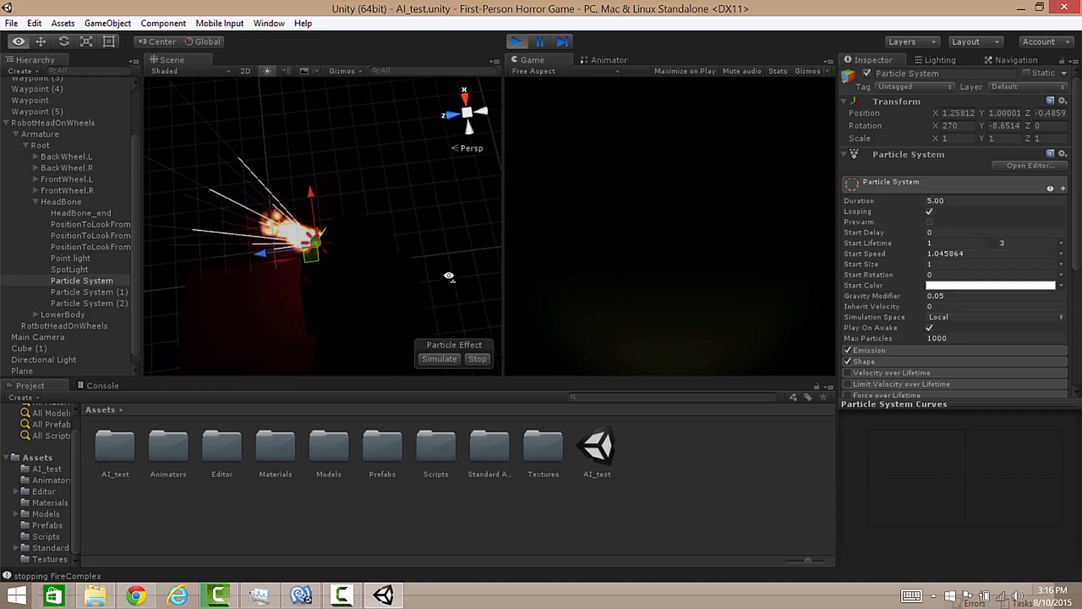
pyautogui.keyDown('alt'); pyautogui.moveTo(448, 276); pyautogui.dragTo(421, 193); pyautogui.keyUp('alt')
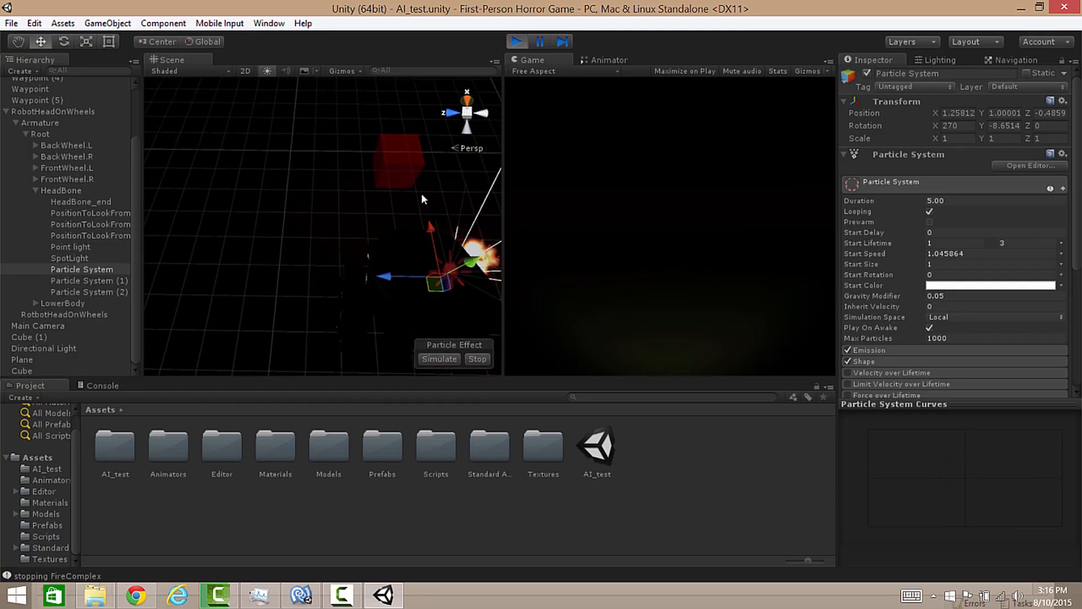
pyautogui.click(517, 42)
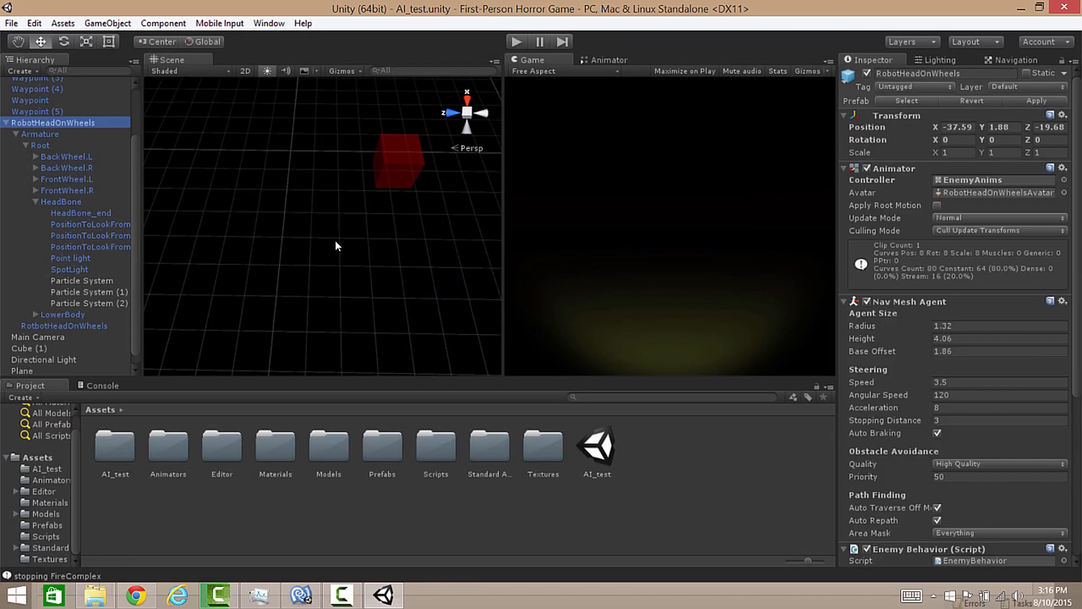
# Step: Set the simulation space of all three particle systems under HeadBone to World
pyautogui.press('f')
pyautogui.keyDown('alt'); pyautogui.moveTo(349, 241); pyautogui.dragTo(351, 243); pyautogui.keyUp('alt')
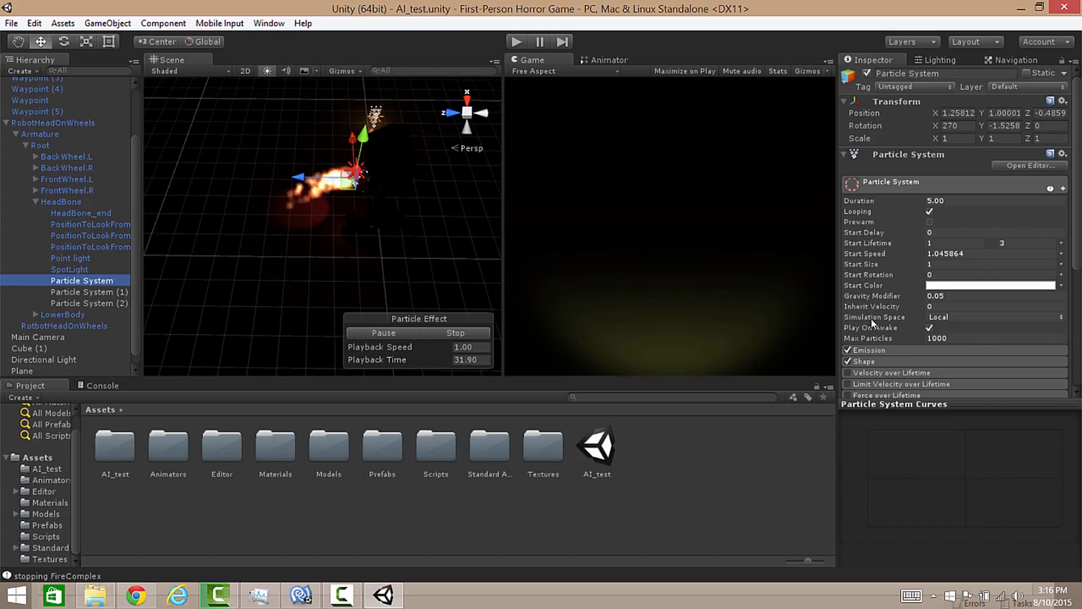
pyautogui.click(940, 316)
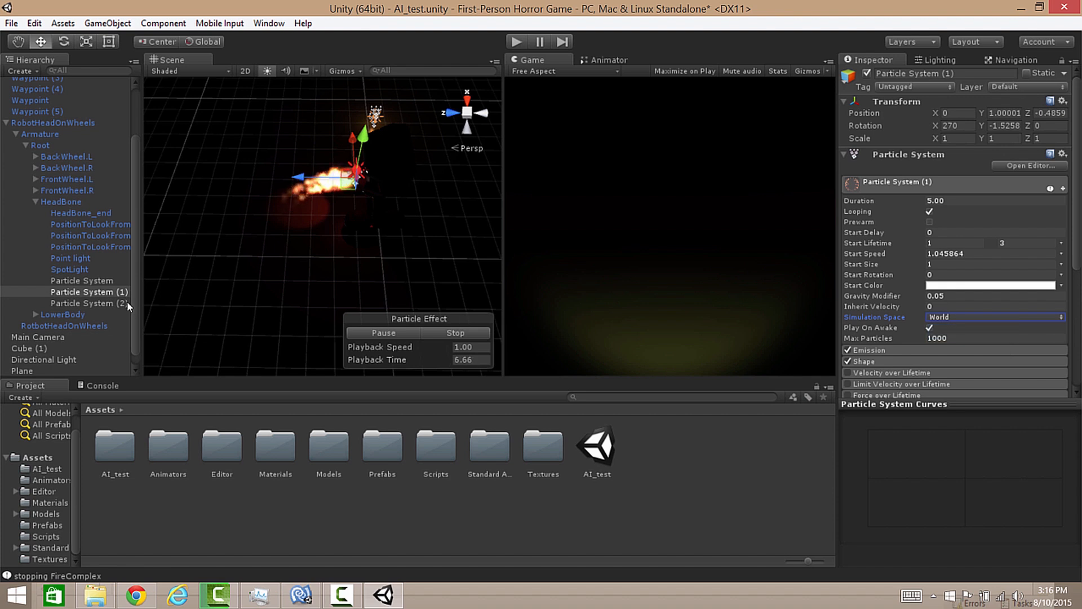
pyautogui.click(958, 317)
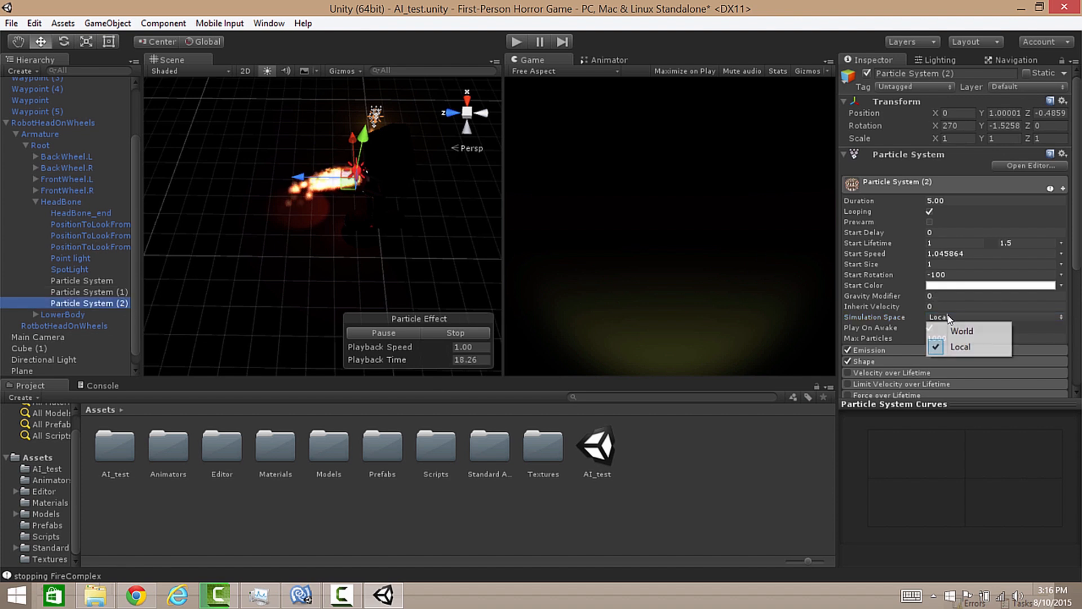
pyautogui.click(958, 331)
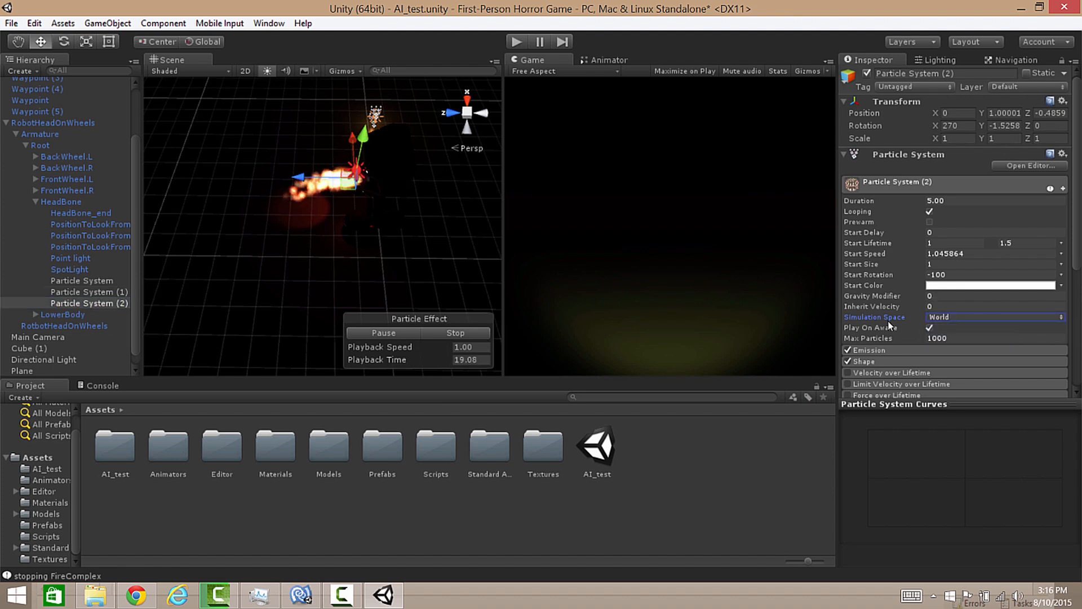
# Step: Run the scene again to check how the flames trail behind the moving robot with world-space simulation, then stop it
pyautogui.click(518, 42)
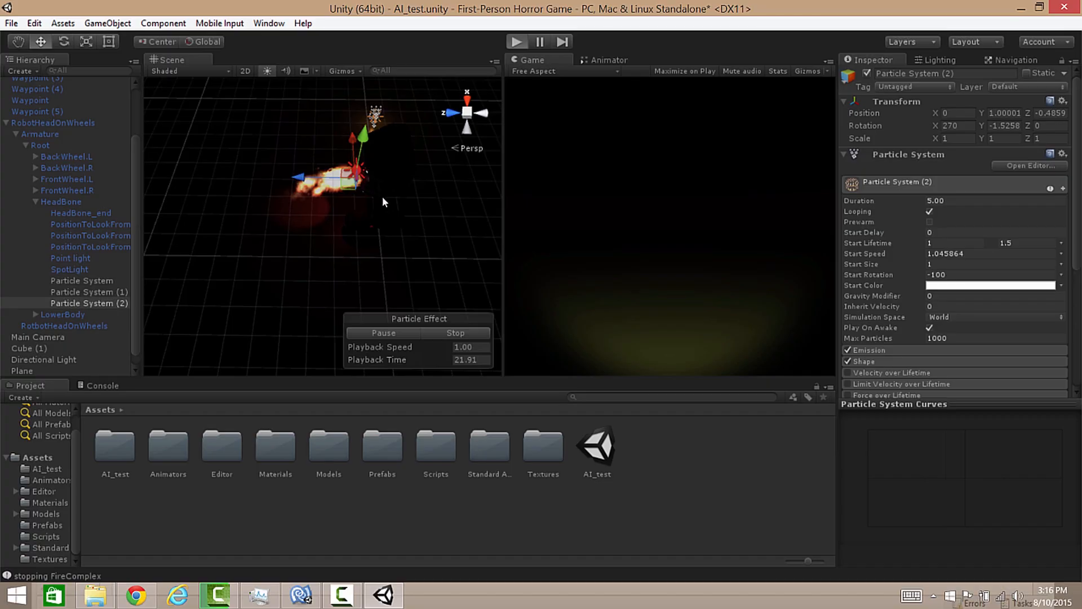
pyautogui.keyDown('alt'); pyautogui.moveTo(386, 190); pyautogui.dragTo(408, 220); pyautogui.keyUp('alt')
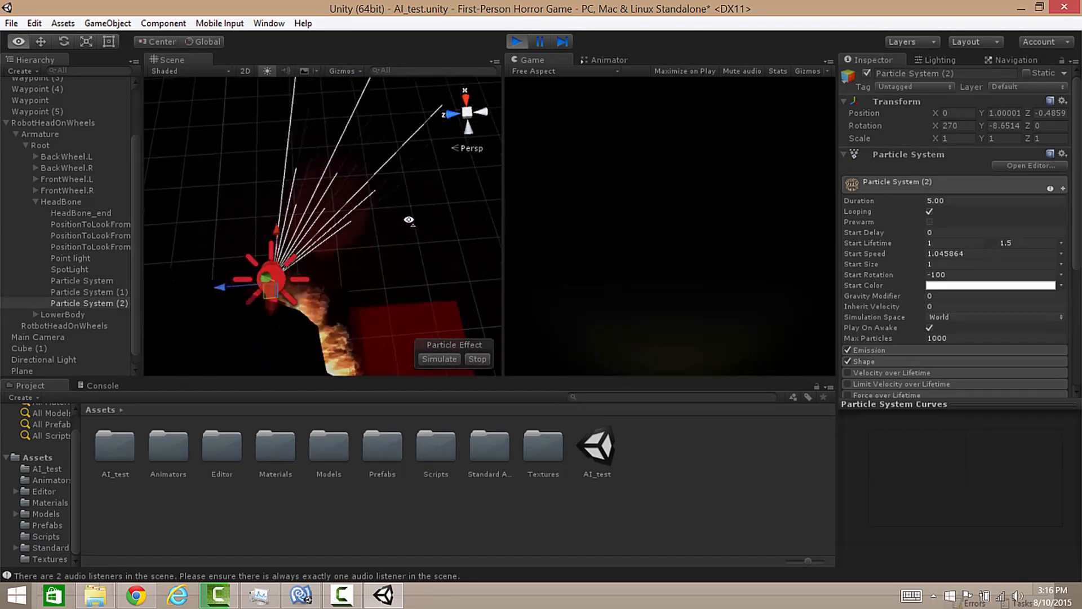
pyautogui.moveTo(409, 220); pyautogui.dragTo(420, 310, button='right')
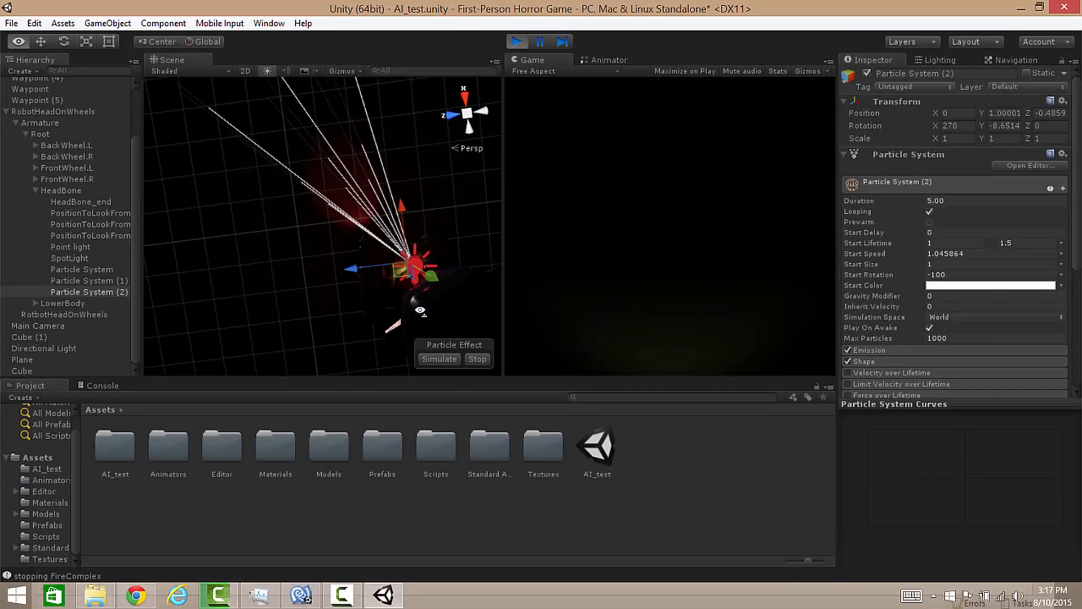
pyautogui.click(516, 41)
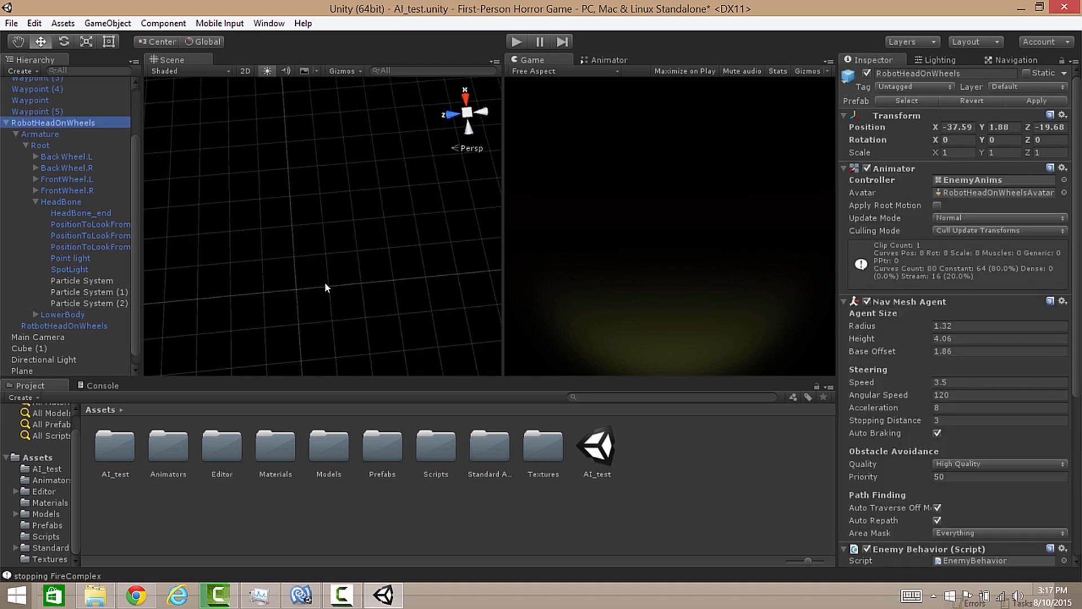
# Step: Set the first Particle System's start speed to 5 and its maximum start lifetime to 1
pyautogui.press('f')
pyautogui.keyDown('alt'); pyautogui.moveTo(290, 262); pyautogui.dragTo(313, 116); pyautogui.keyUp('alt')
pyautogui.scroll(5, 307, 135)
pyautogui.press('w')
pyautogui.moveTo(314, 116); pyautogui.dragTo(312, 87, button='right')
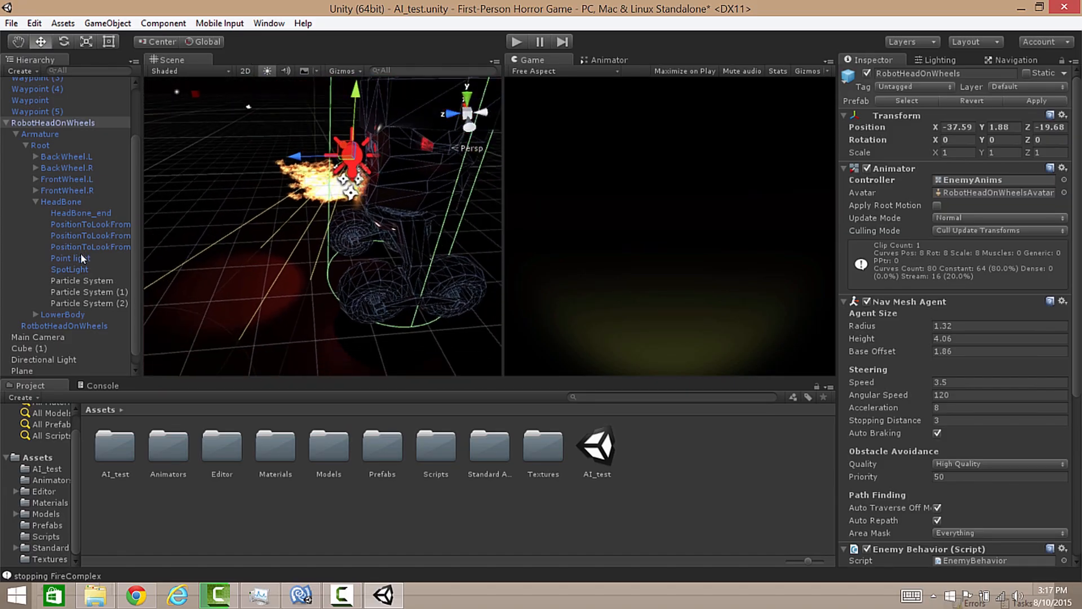
pyautogui.click(69, 281)
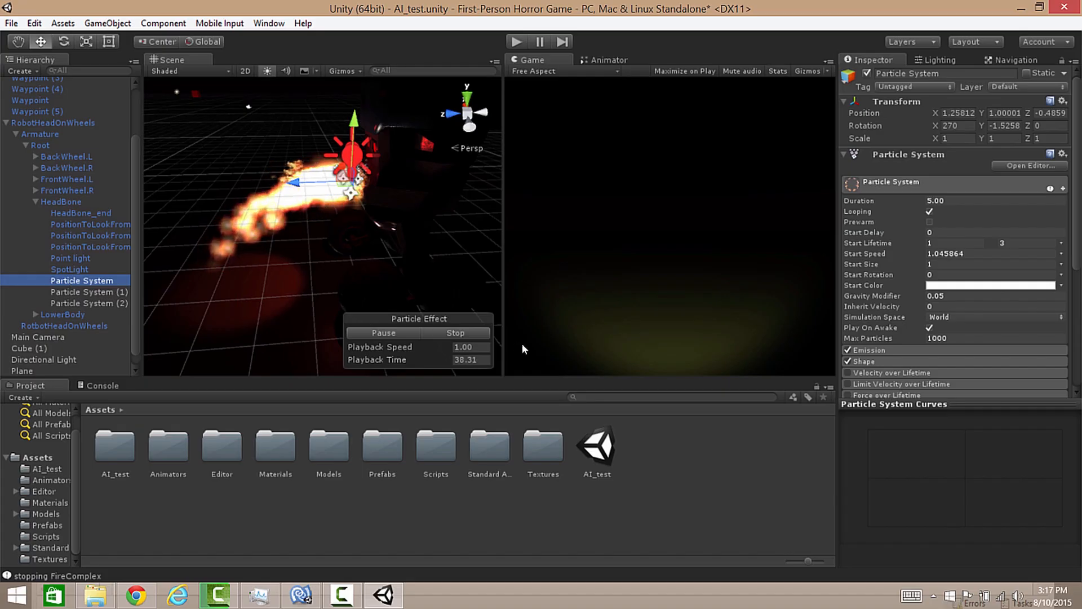
pyautogui.press('Up')
pyautogui.click(86, 278)
pyautogui.keyDown('alt'); pyautogui.moveTo(267, 234); pyautogui.dragTo(256, 162); pyautogui.keyUp('alt')
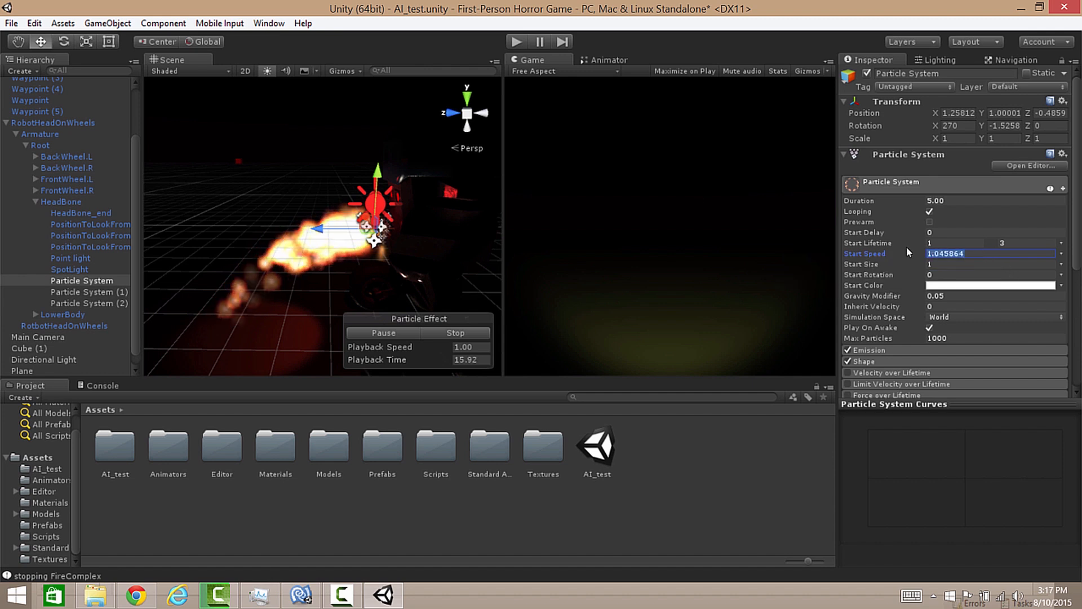
pyautogui.write('5')
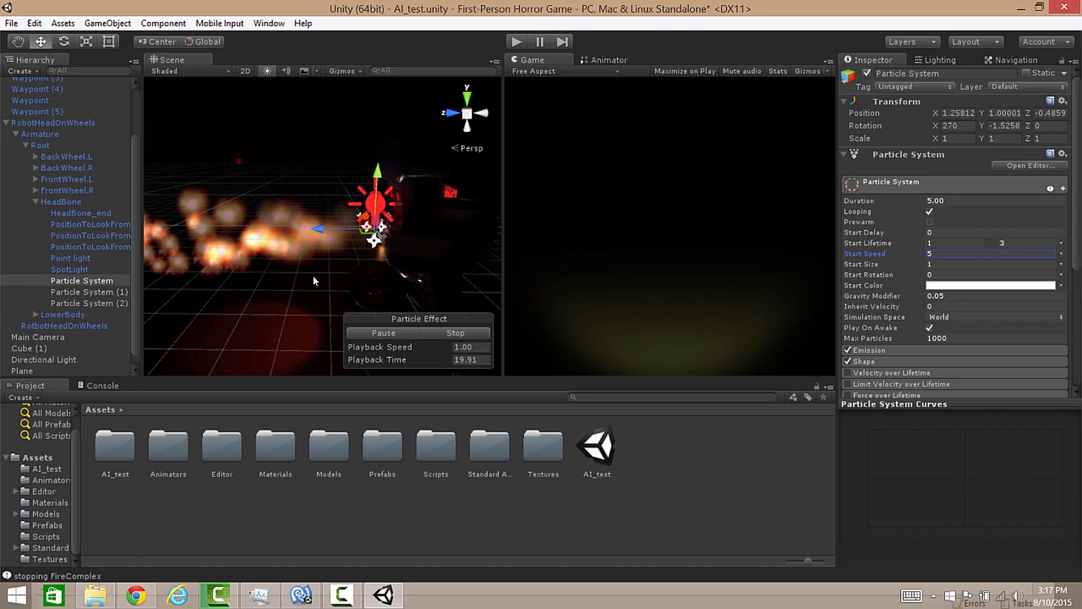
pyautogui.keyDown('alt'); pyautogui.moveTo(380, 277); pyautogui.dragTo(285, 209); pyautogui.keyUp('alt')
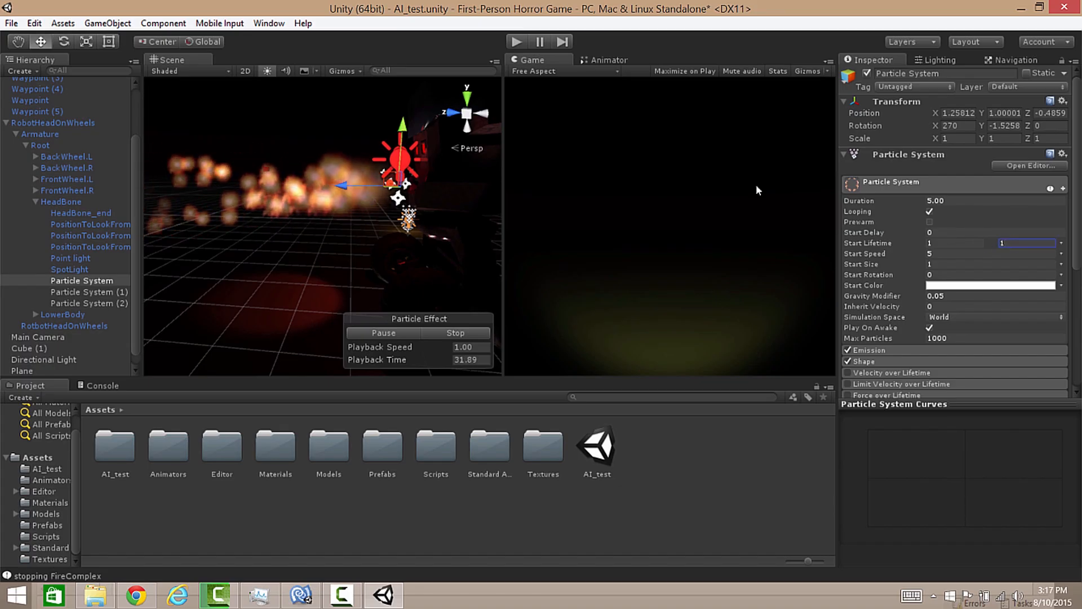
# Step: Set the gravity modifier of the first Particle System to 0.3
pyautogui.moveTo(372, 169)
pyautogui.mouseDown(button='right')
pyautogui.moveTo(219, 165)
pyautogui.moveTo(369, 191)
pyautogui.moveTo(361, 187)
pyautogui.mouseUp(button='right')
pyautogui.press('w')
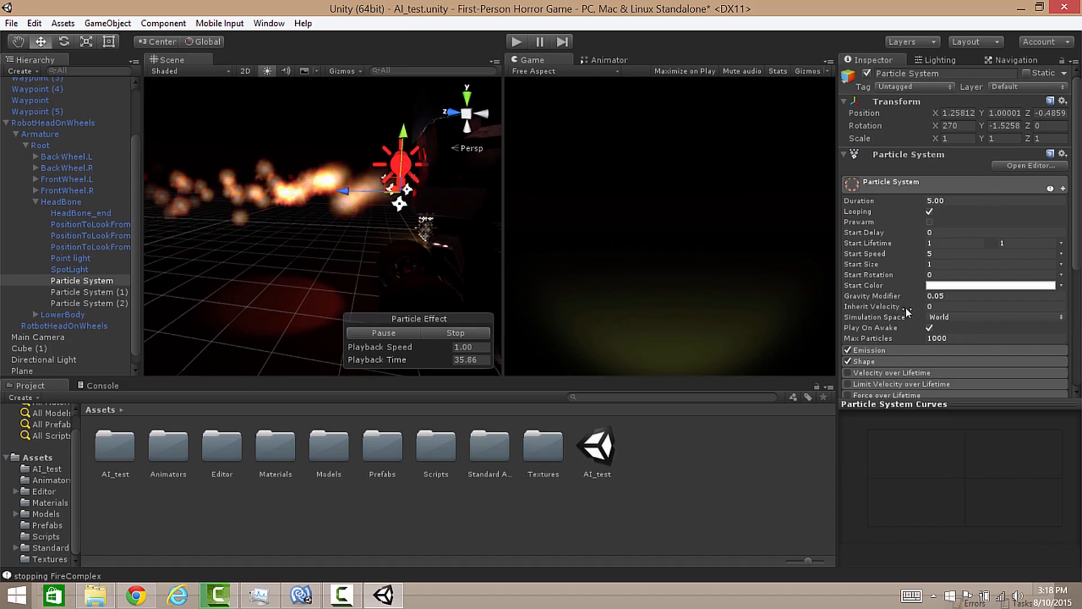
pyautogui.click(954, 297)
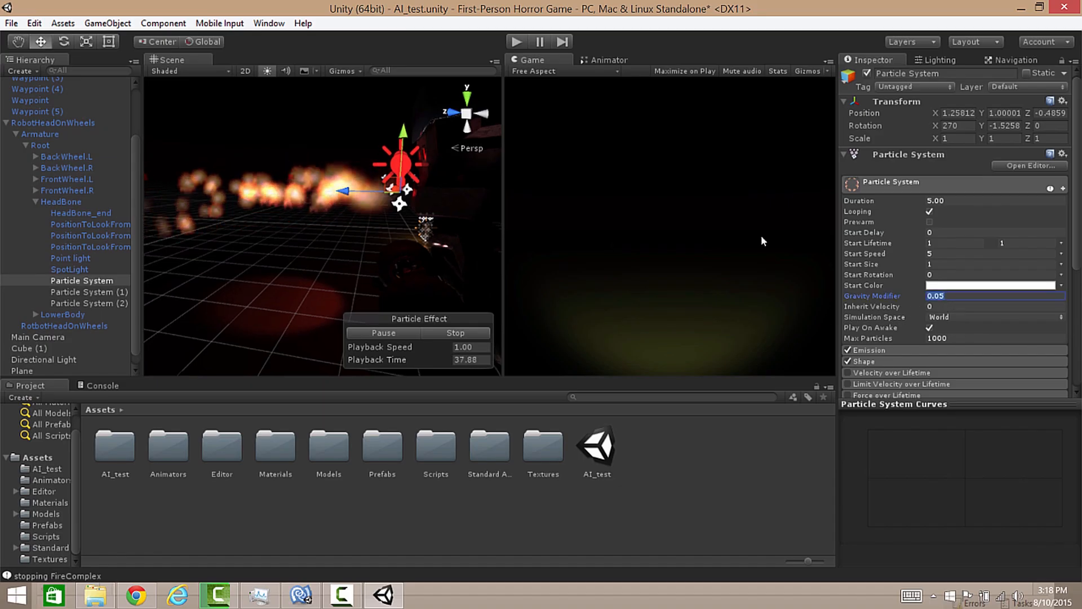
pyautogui.write('.3')
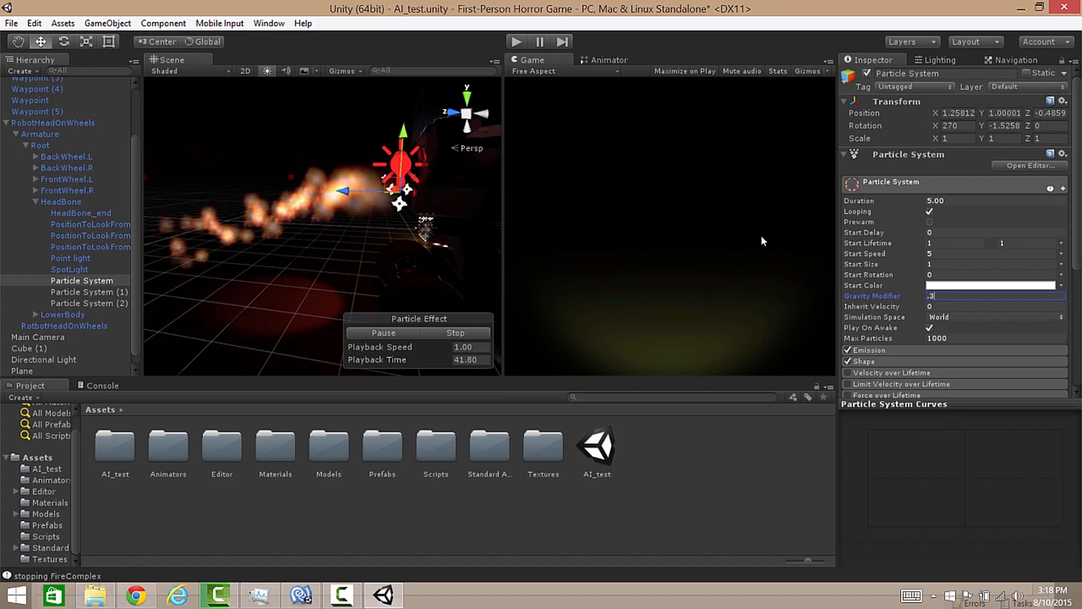
pyautogui.press('Return')
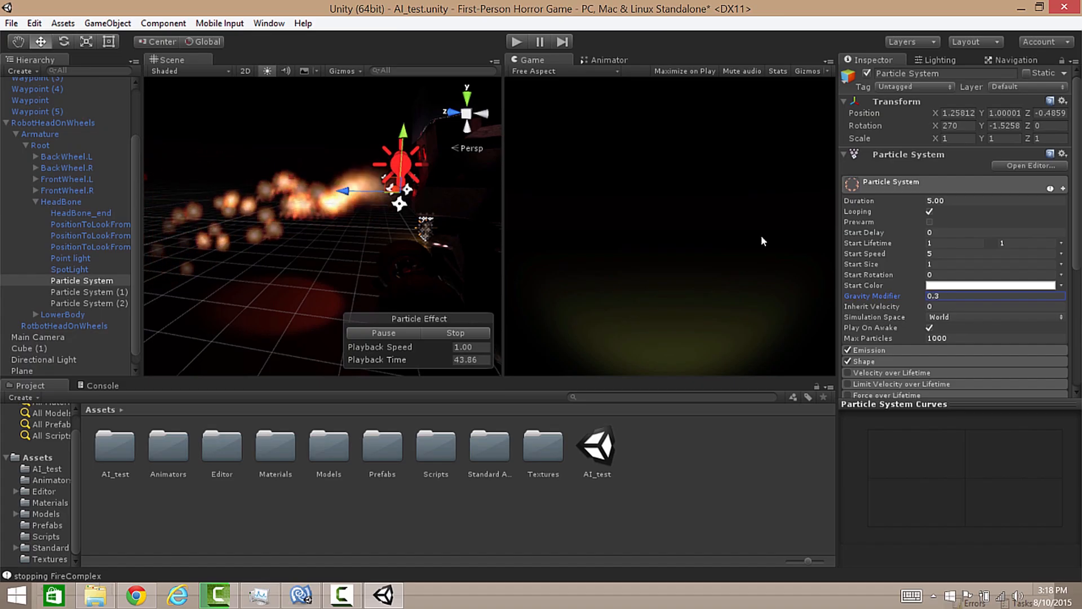
# Step: Give Particle System (1) a start speed of 5, a maximum start lifetime of 1 and a gravity modifier of 0.3
pyautogui.click(99, 291)
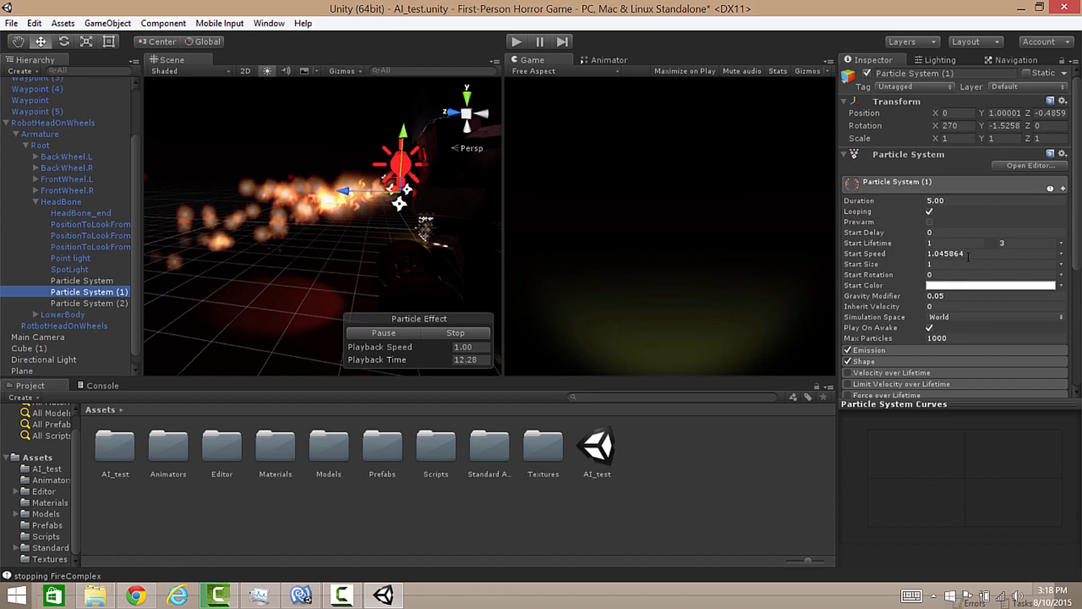
pyautogui.click(1011, 253)
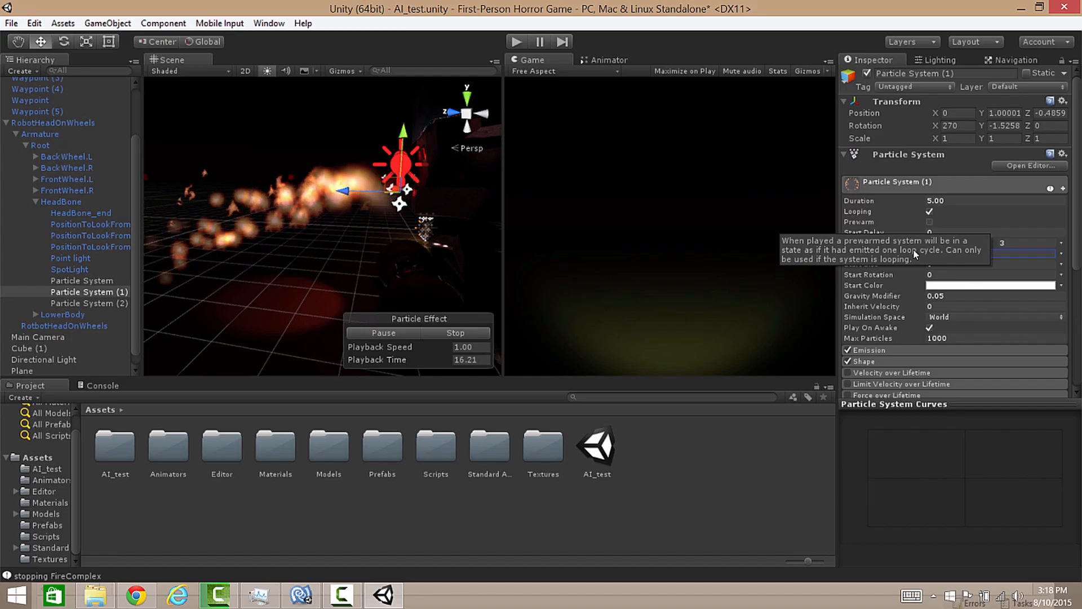
pyautogui.moveTo(385, 221)
pyautogui.mouseDown(button='right')
pyautogui.moveTo(241, 230)
pyautogui.moveTo(404, 227)
pyautogui.mouseUp(button='right')
pyautogui.click(1015, 243)
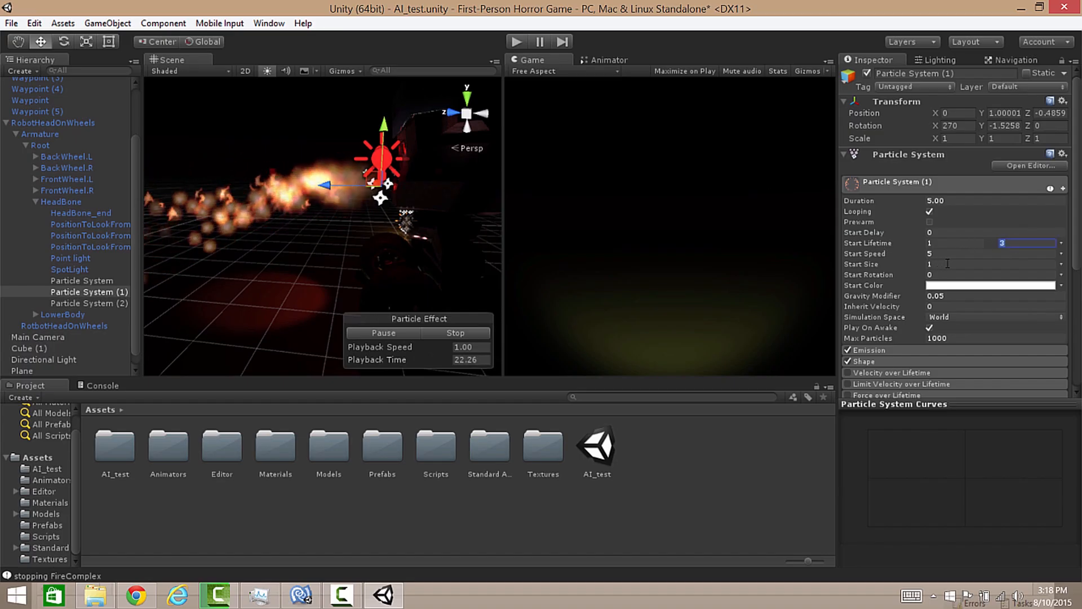
pyautogui.write('1')
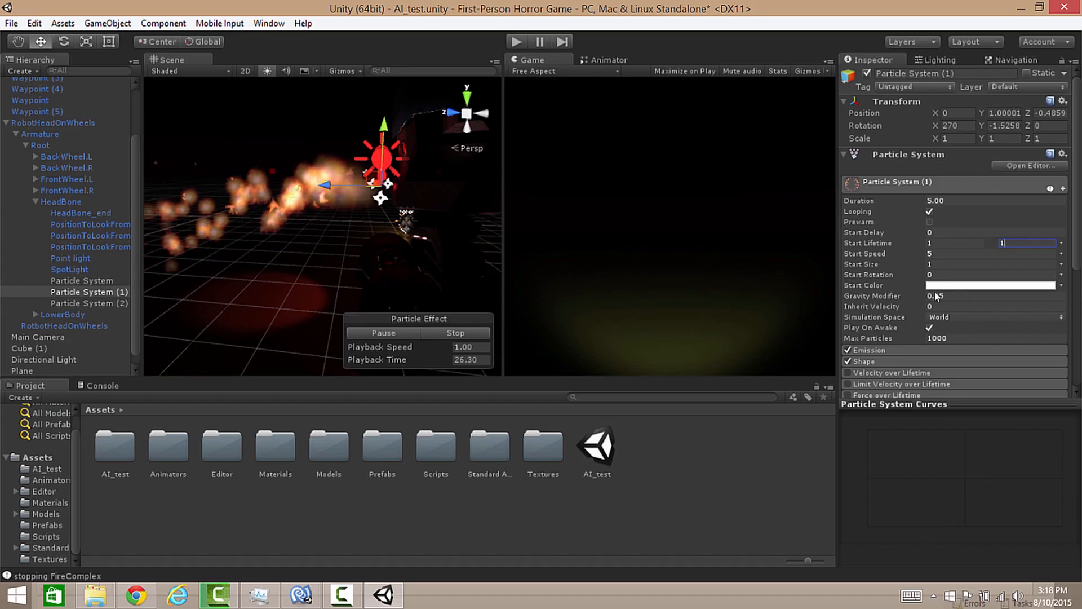
pyautogui.click(956, 295)
pyautogui.write('0.3')
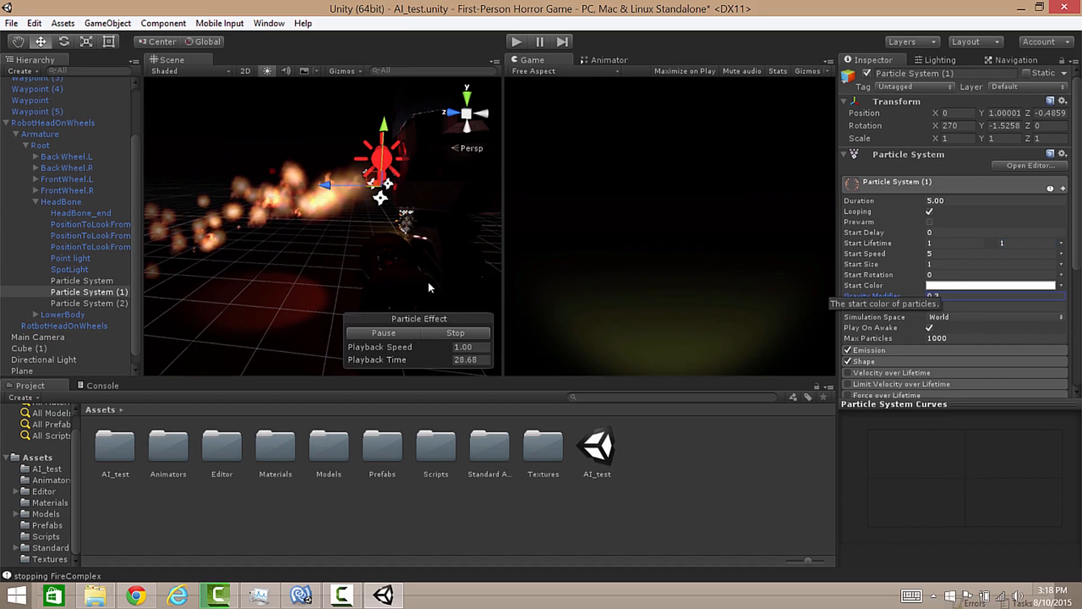
# Step: Set Particle System (2) to a start speed of 5 and a maximum start lifetime of 0.5
pyautogui.click(60, 303)
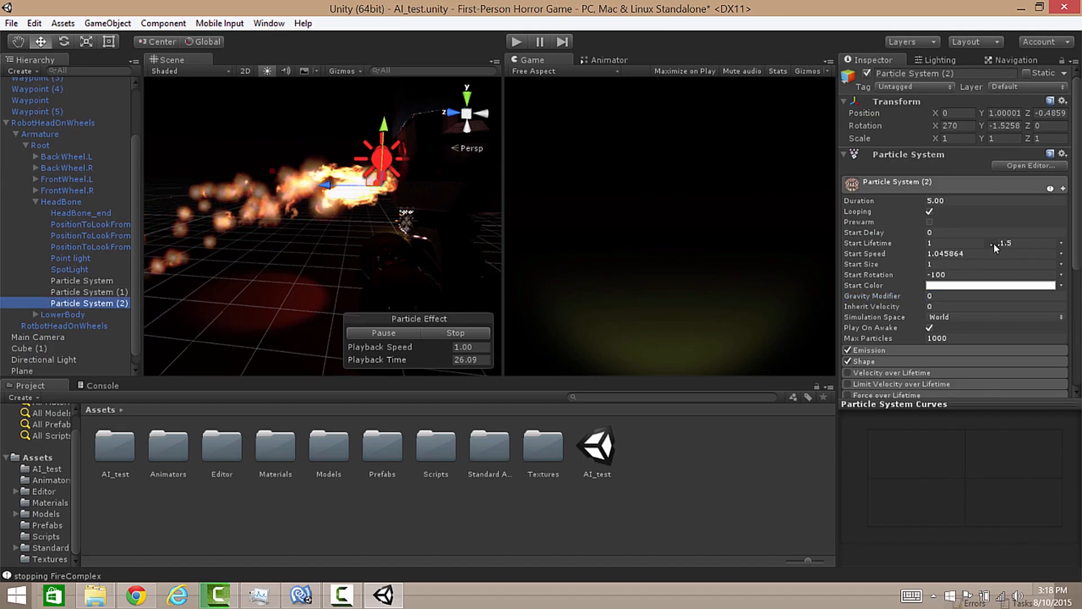
pyautogui.click(958, 253)
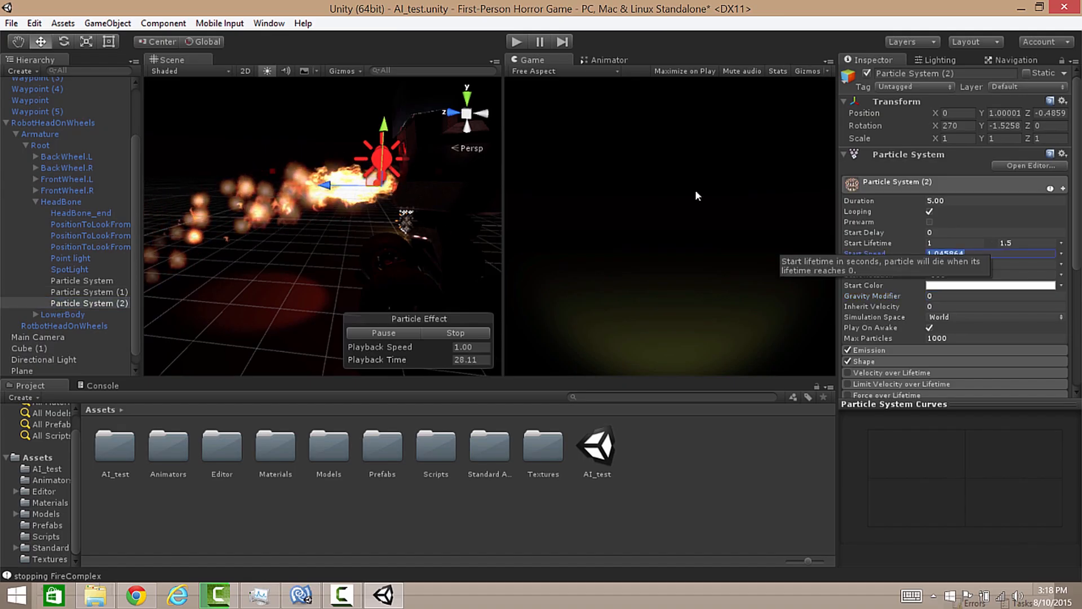
pyautogui.write('5')
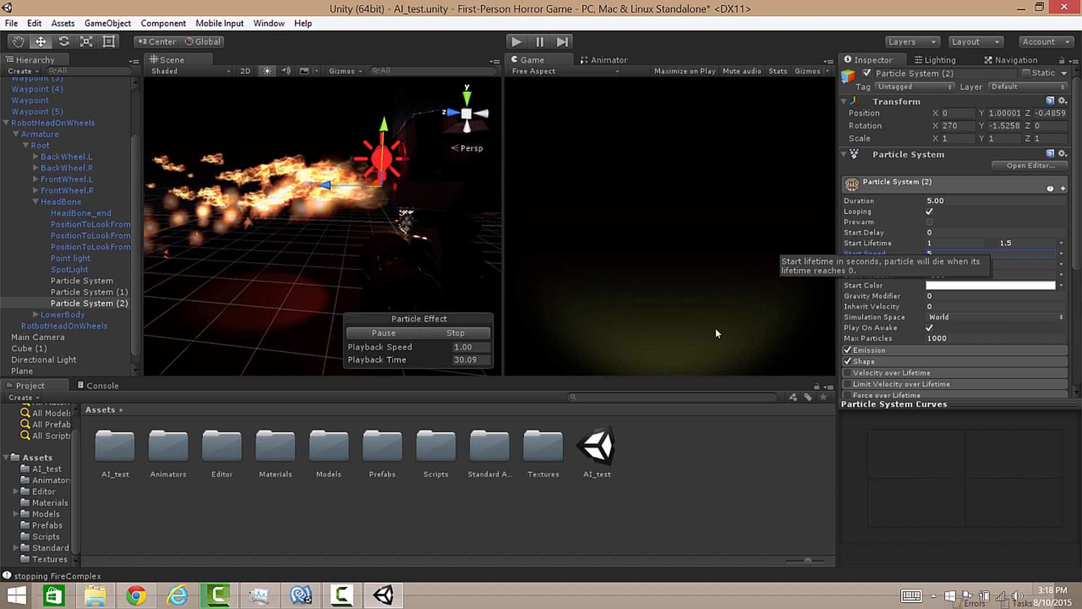
pyautogui.click(1014, 243)
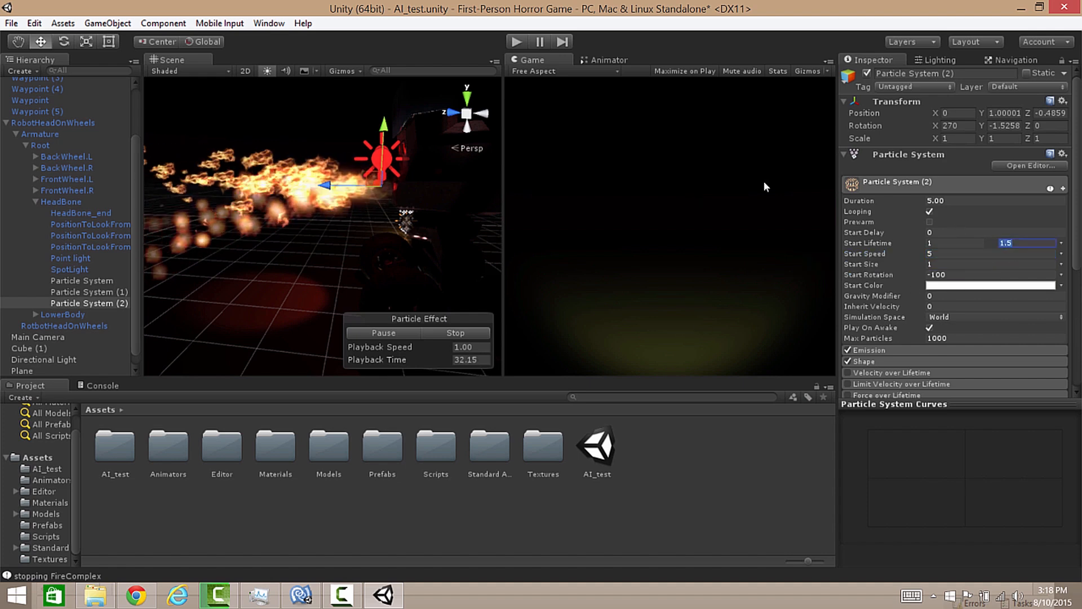
pyautogui.write('0.5')
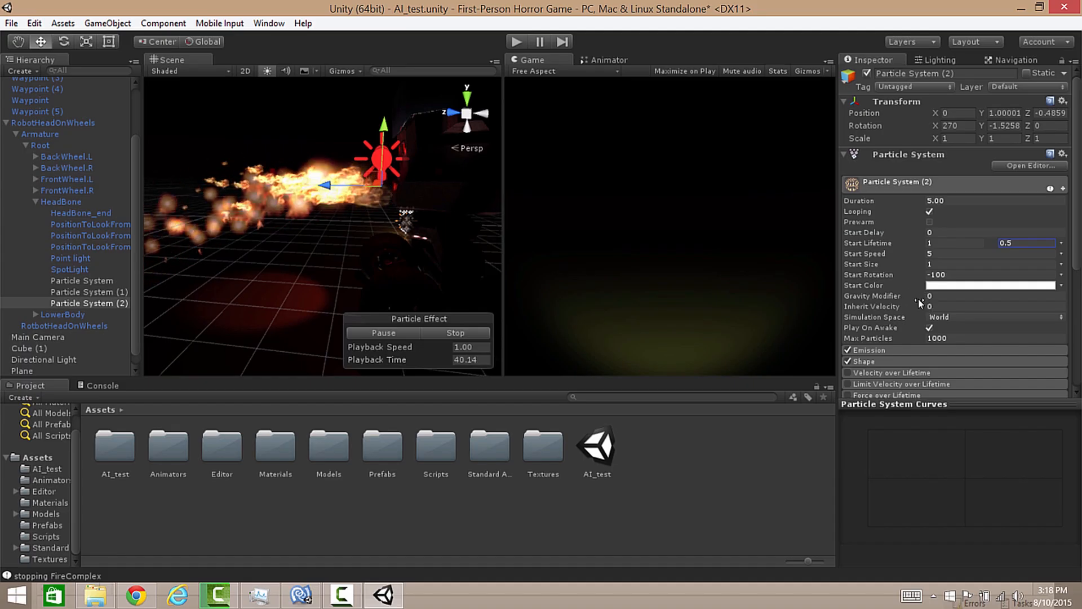
# Step: Set the emission rate of the first Particle System to 50
pyautogui.moveTo(368, 169); pyautogui.dragTo(375, 99, button='right')
pyautogui.press('q')
pyautogui.press('q')
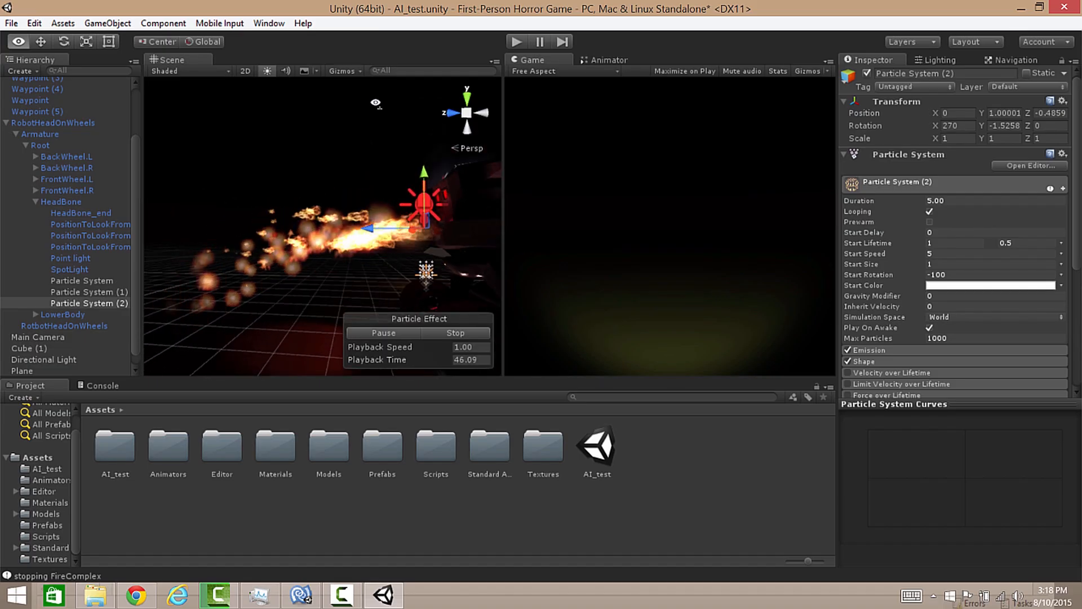
pyautogui.moveTo(375, 104); pyautogui.dragTo(301, 83, button='right')
pyautogui.click(85, 281)
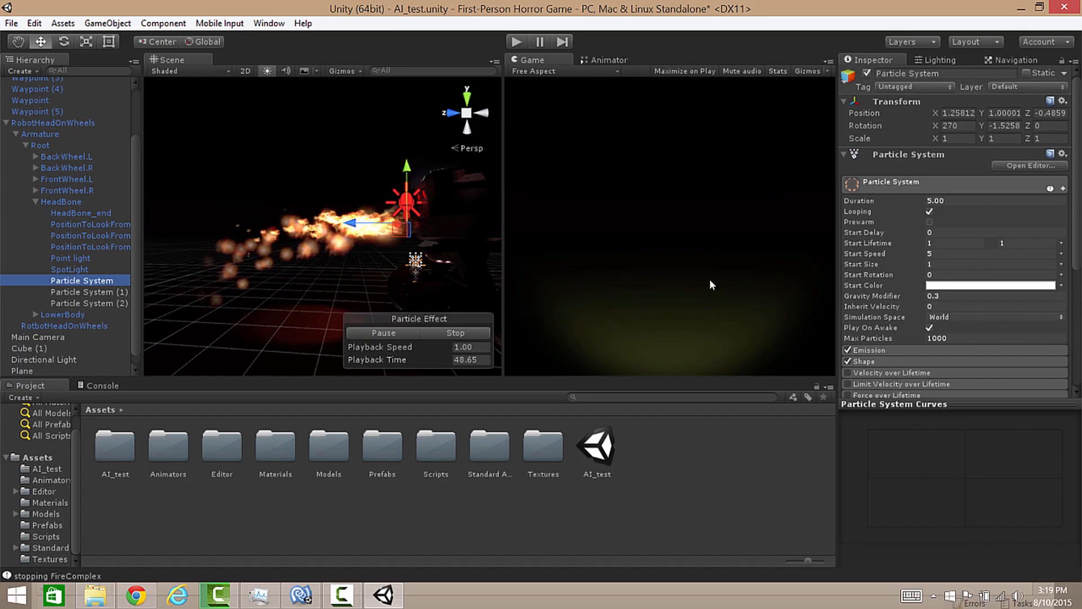
pyautogui.click(922, 350)
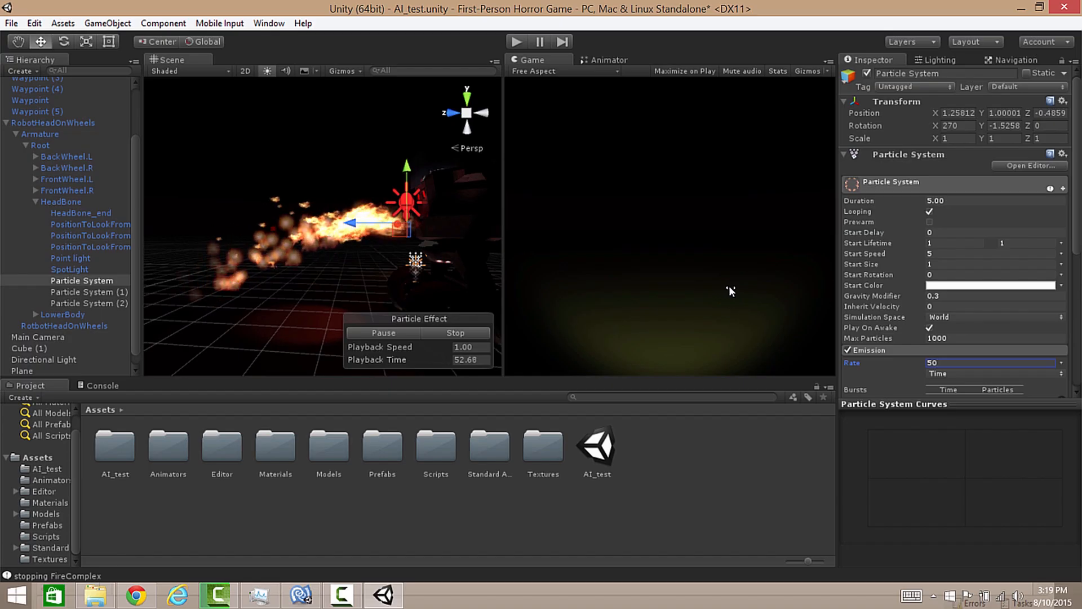
# Step: Set the emission rate of Particle System (1) to 30 and of Particle System (2) to 35
pyautogui.click(75, 293)
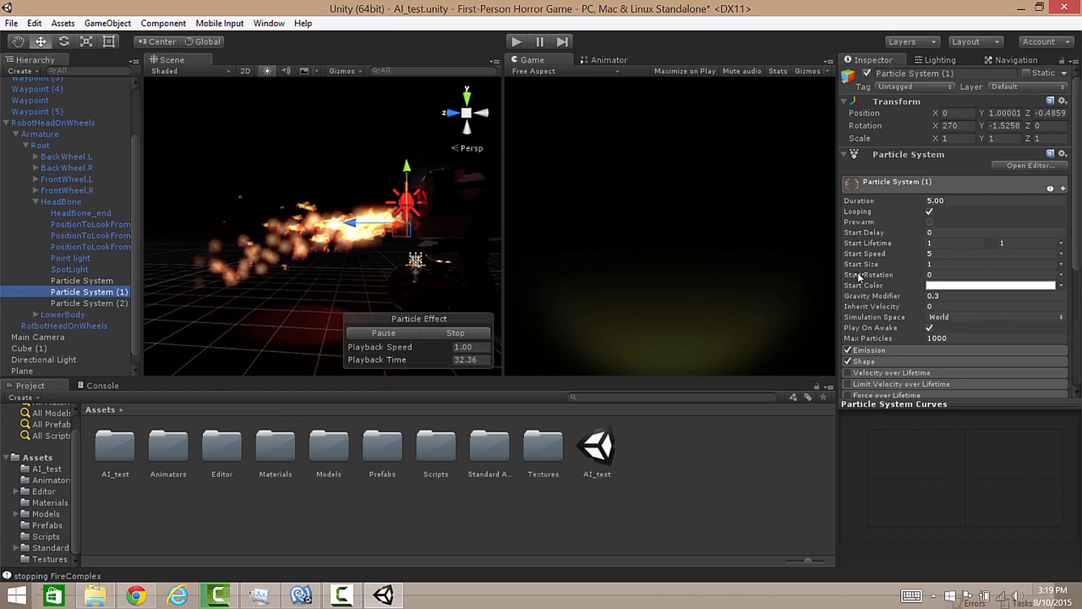
pyautogui.click(873, 350)
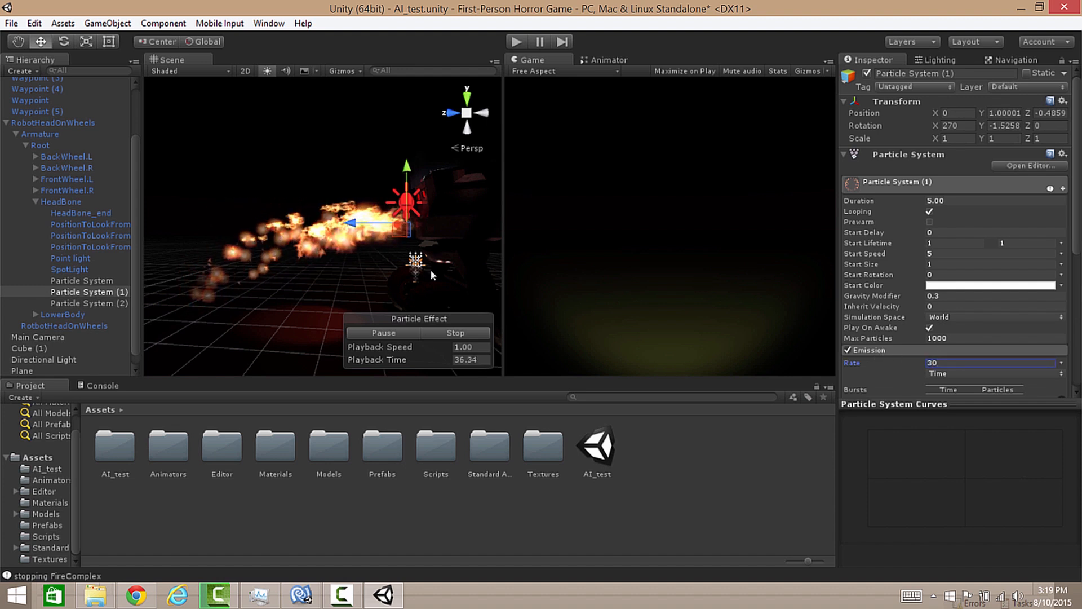
pyautogui.click(66, 302)
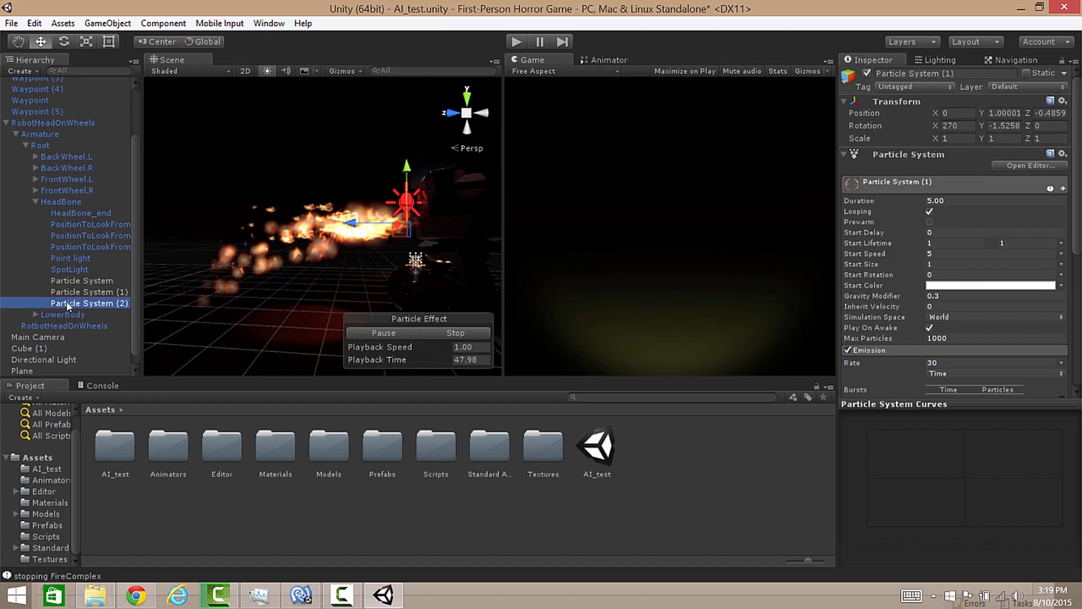
pyautogui.click(891, 350)
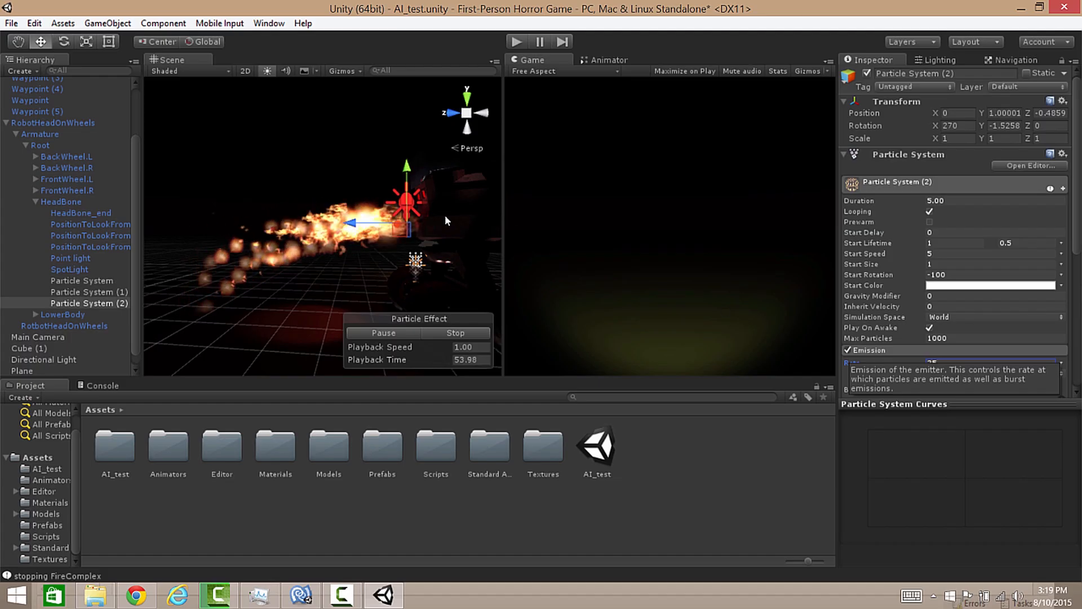
# Step: Duplicate the first Particle System, remove the copy's particle component and rename it FlameThrower
pyautogui.click(354, 132)
pyautogui.press('w')
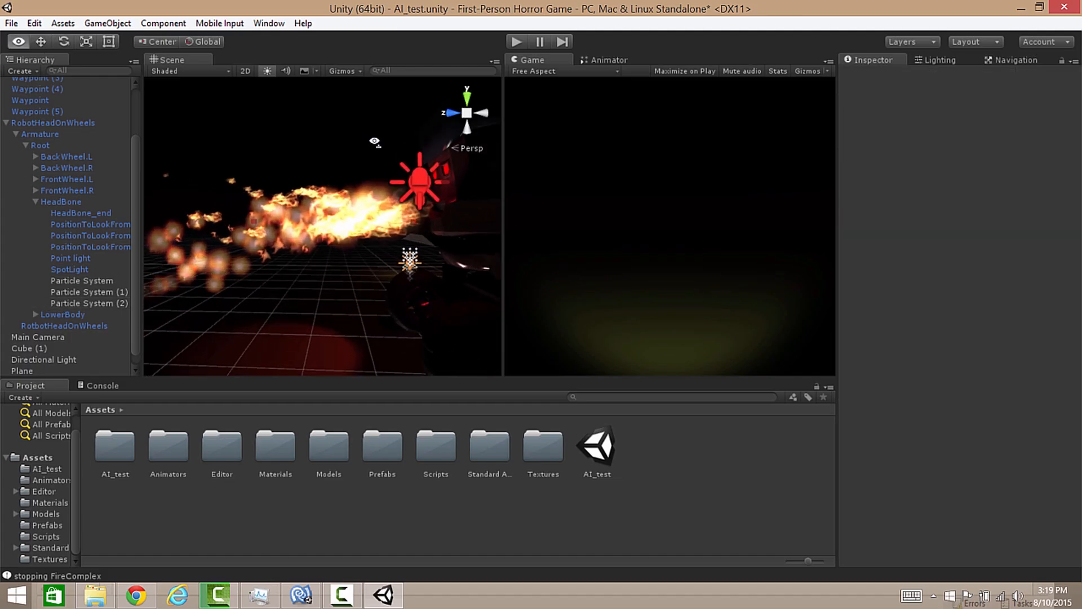
pyautogui.moveTo(372, 140)
pyautogui.mouseDown(button='right')
pyautogui.moveTo(491, 116)
pyautogui.moveTo(374, 106)
pyautogui.moveTo(375, 130)
pyautogui.mouseUp(button='right')
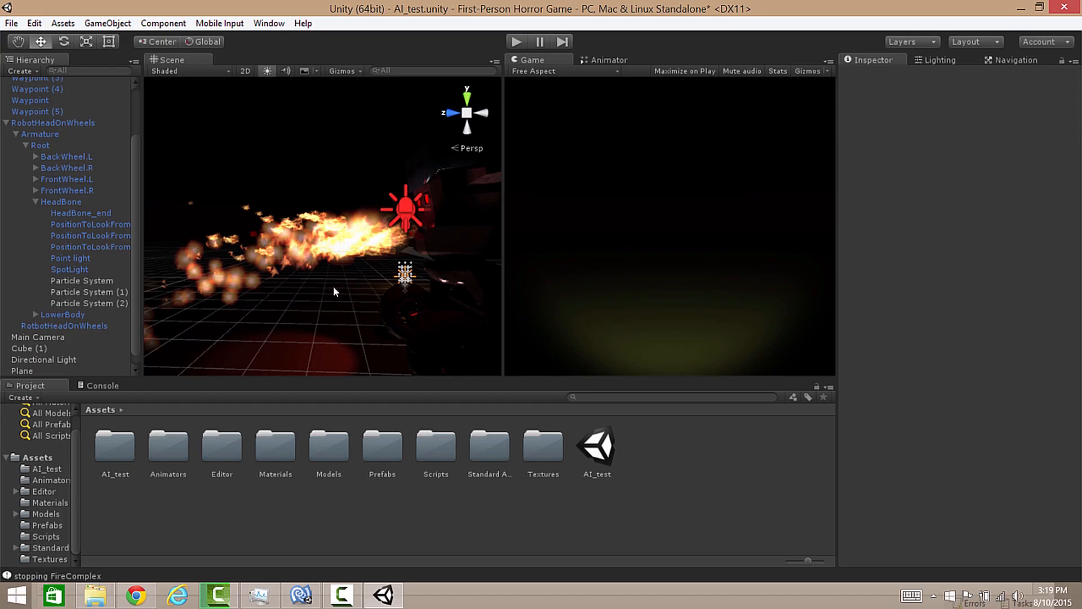
pyautogui.click(88, 280)
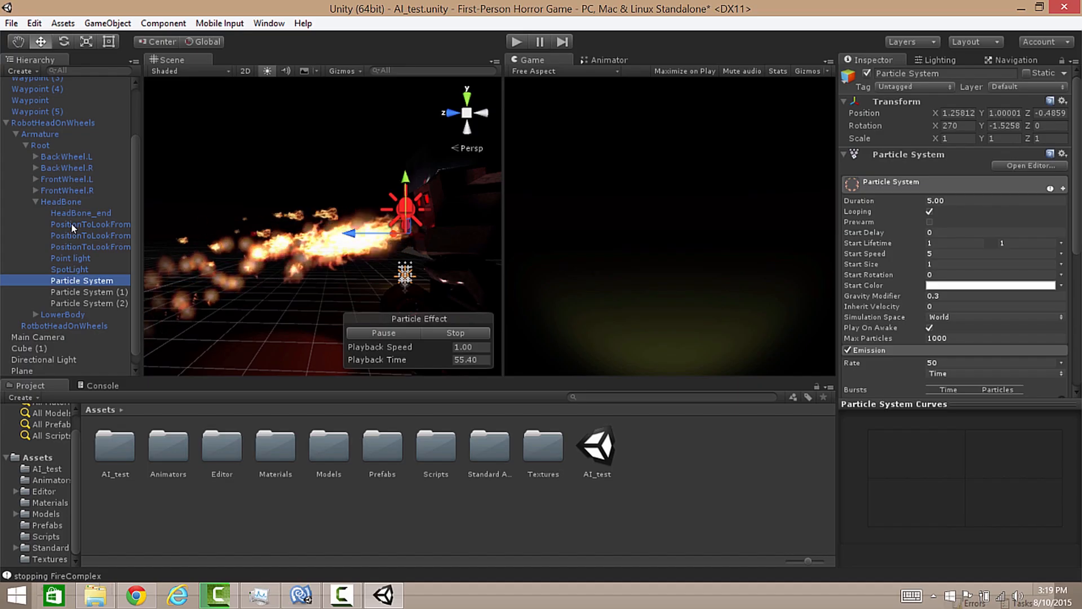
pyautogui.click(437, 332)
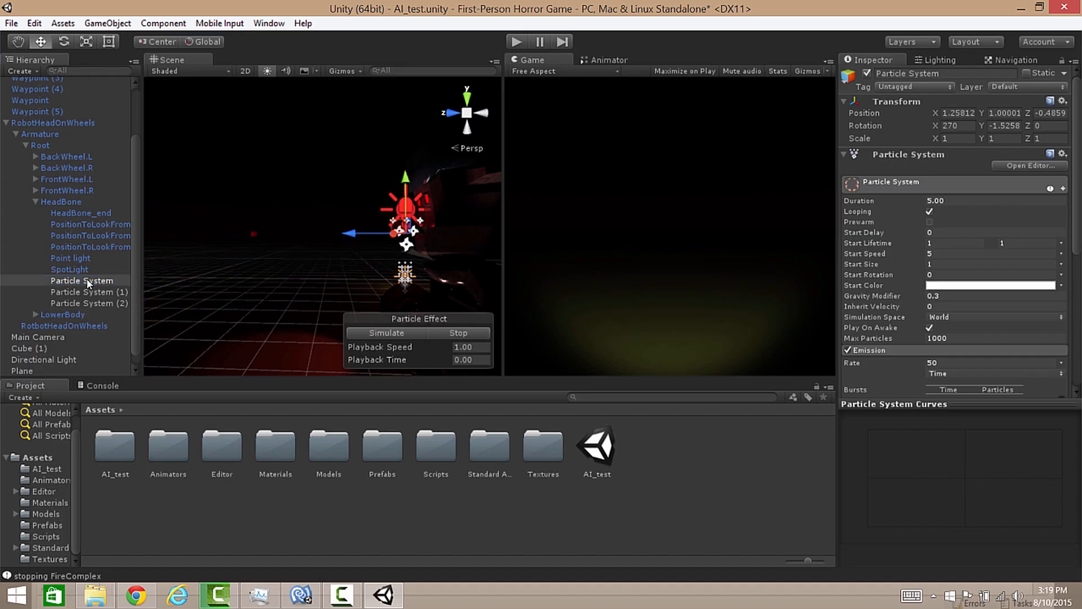
pyautogui.hotkey('ctrl', 'd')
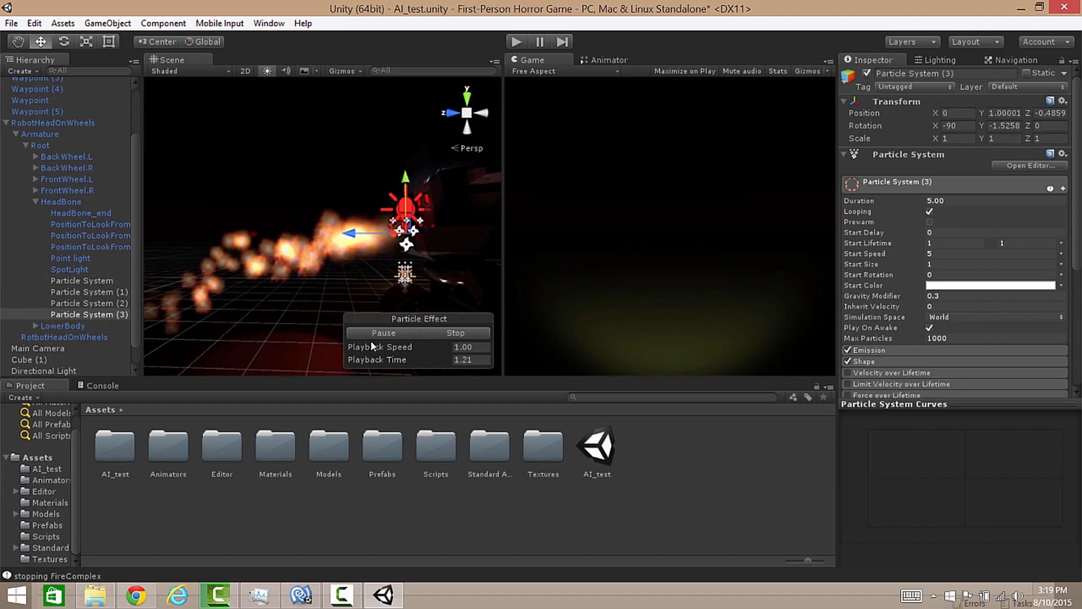
pyautogui.click(1063, 155)
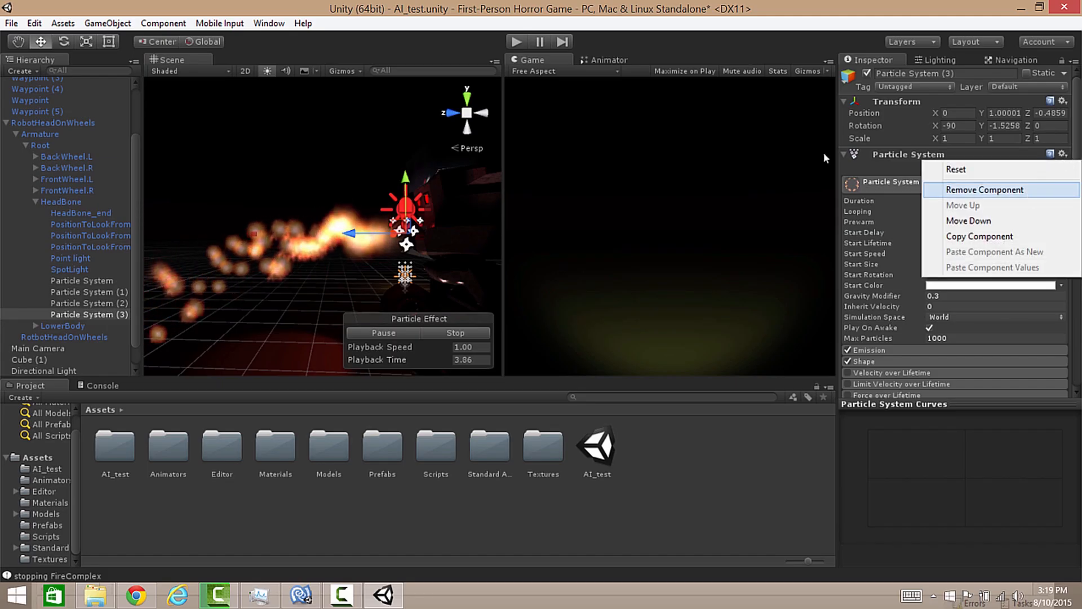
pyautogui.click(1029, 190)
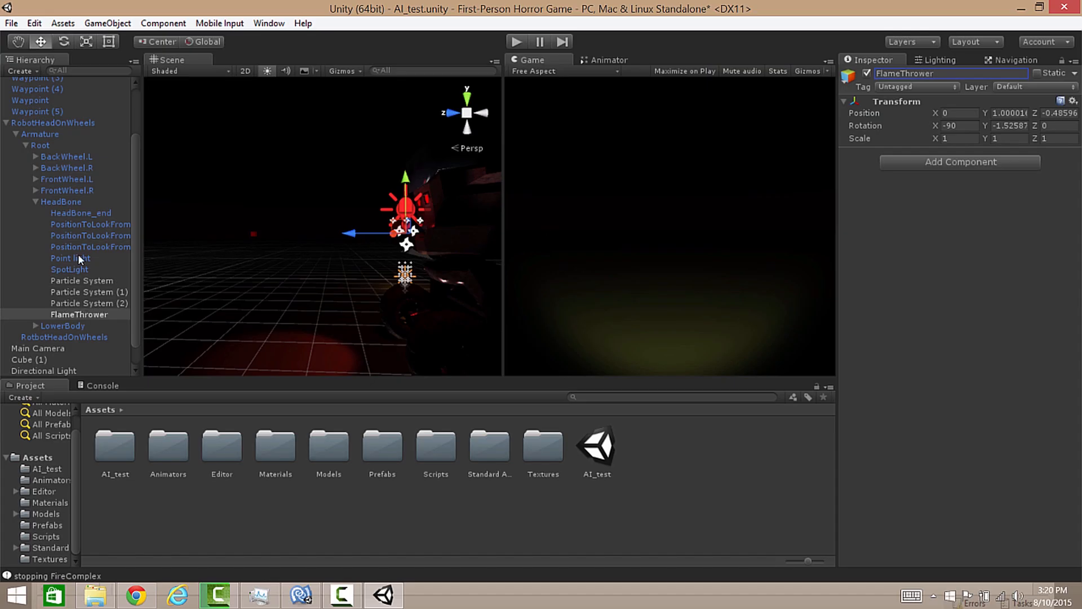
# Step: Parent the three particle systems under the FlameThrower object in the HeadBone hierarchy
pyautogui.click(69, 280)
pyautogui.keyDown('shift'); pyautogui.click(83, 304); pyautogui.keyUp('shift')
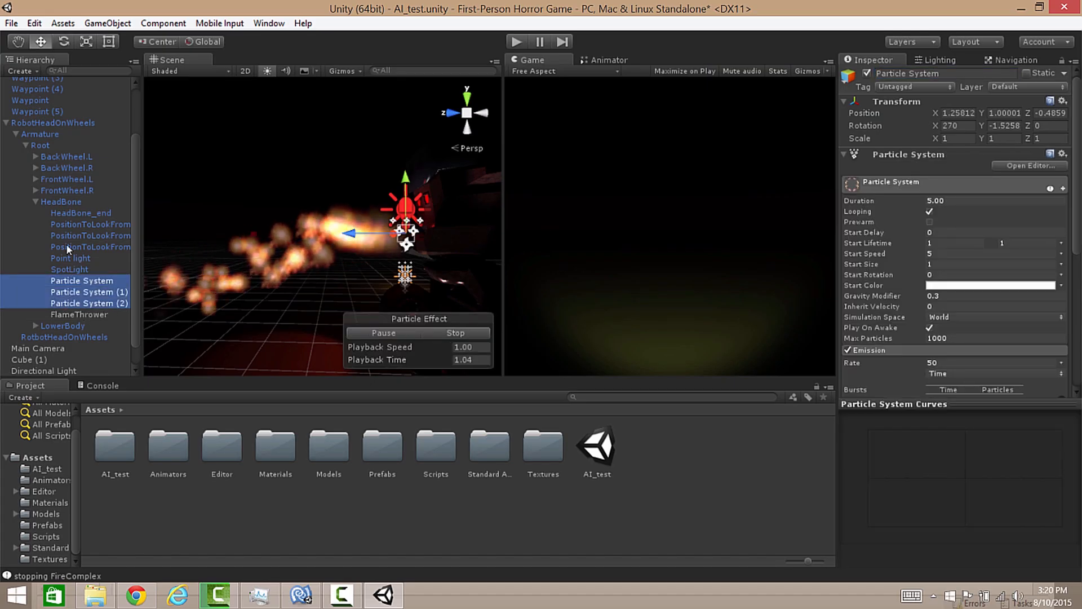
pyautogui.moveTo(83, 297)
pyautogui.mouseDown()
pyautogui.moveTo(73, 202)
pyautogui.moveTo(79, 314)
pyautogui.mouseUp()
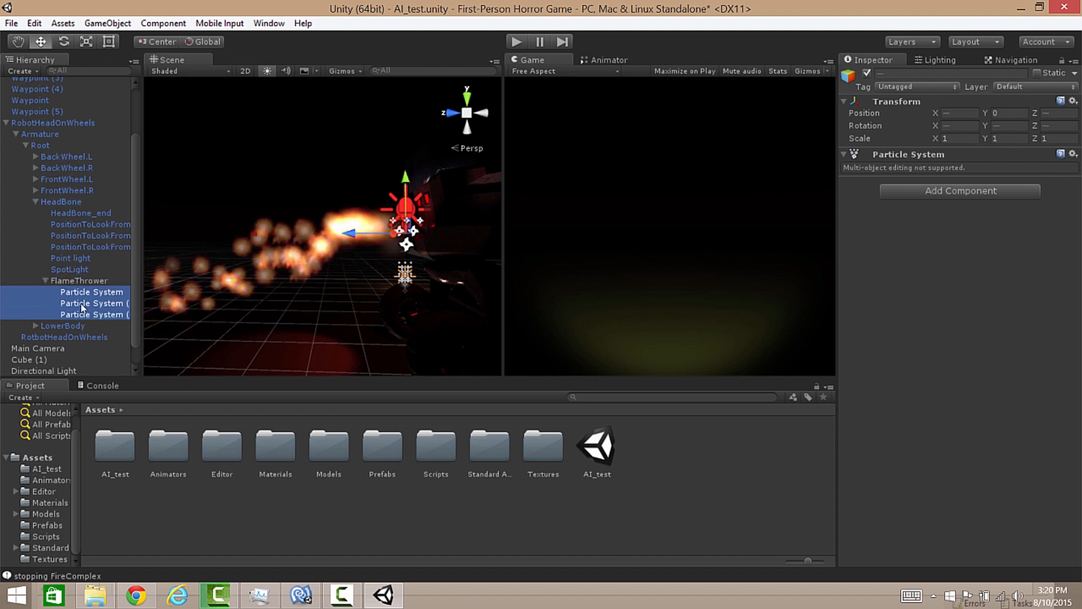
# Step: Rotate the FlameThrower object to an X rotation of about -75 degrees so that the flames aim downward
pyautogui.click(76, 281)
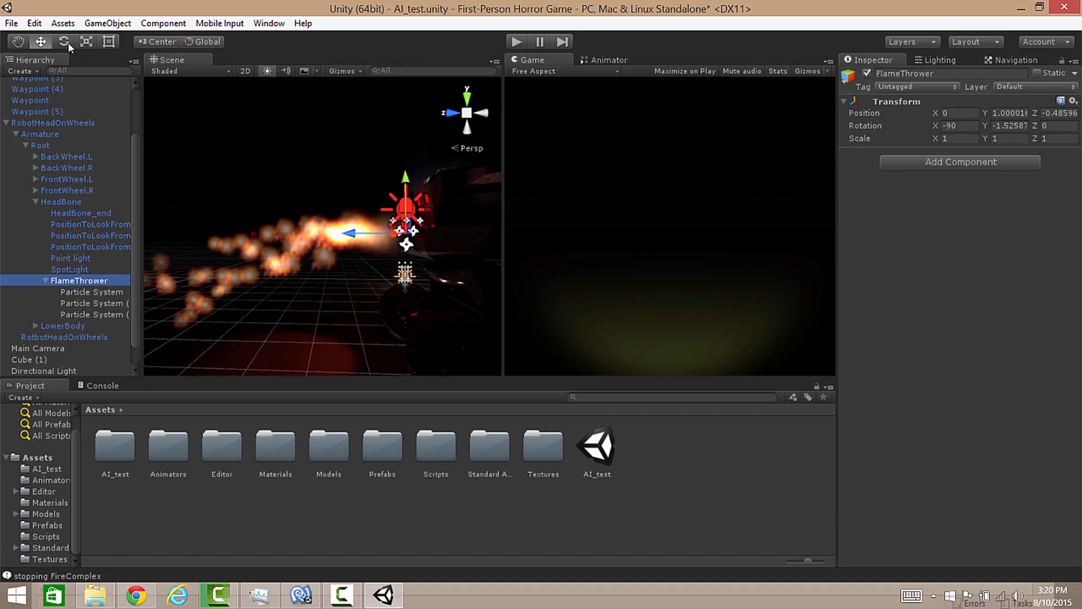
pyautogui.moveTo(282, 207); pyautogui.dragTo(308, 166, button='right')
pyautogui.press('w')
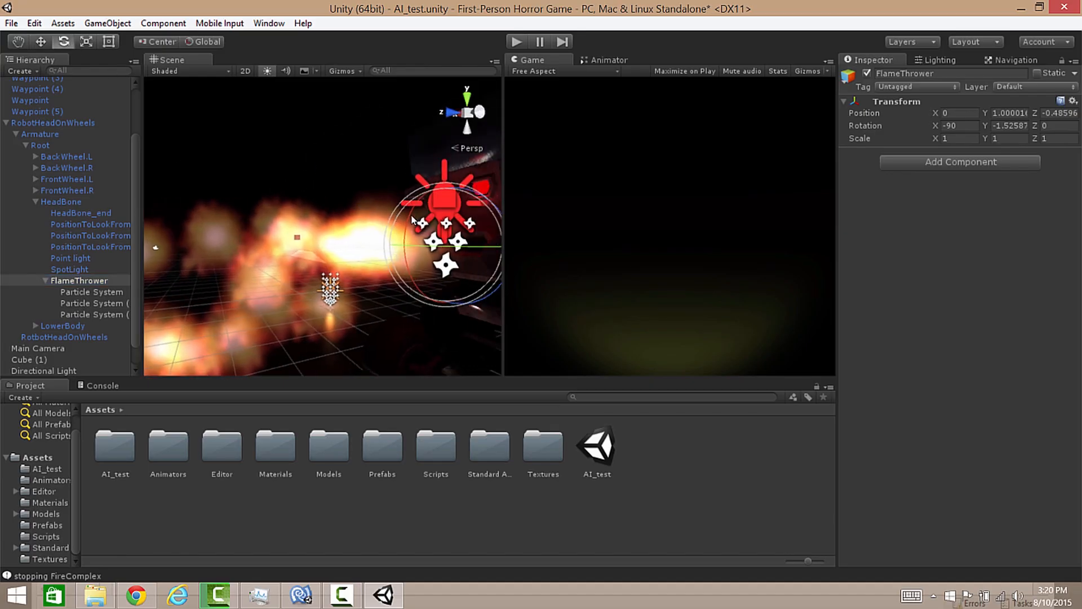
pyautogui.keyDown('ctrl'); pyautogui.moveTo(410, 231); pyautogui.dragTo(408, 235); pyautogui.keyUp('ctrl')
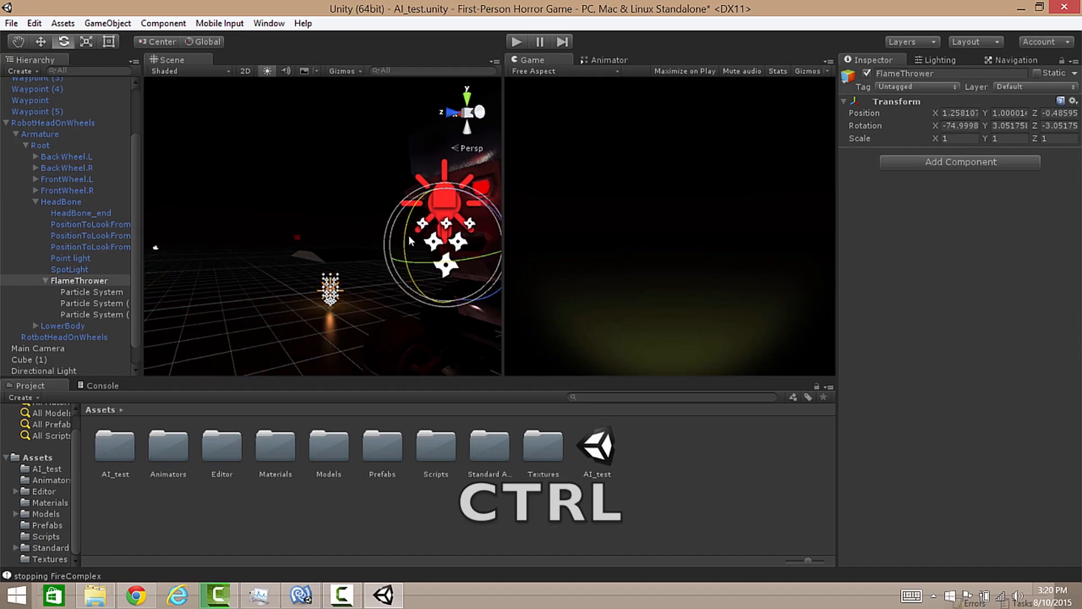
pyautogui.moveTo(366, 235); pyautogui.dragTo(240, 244, button='right')
pyautogui.press('f')
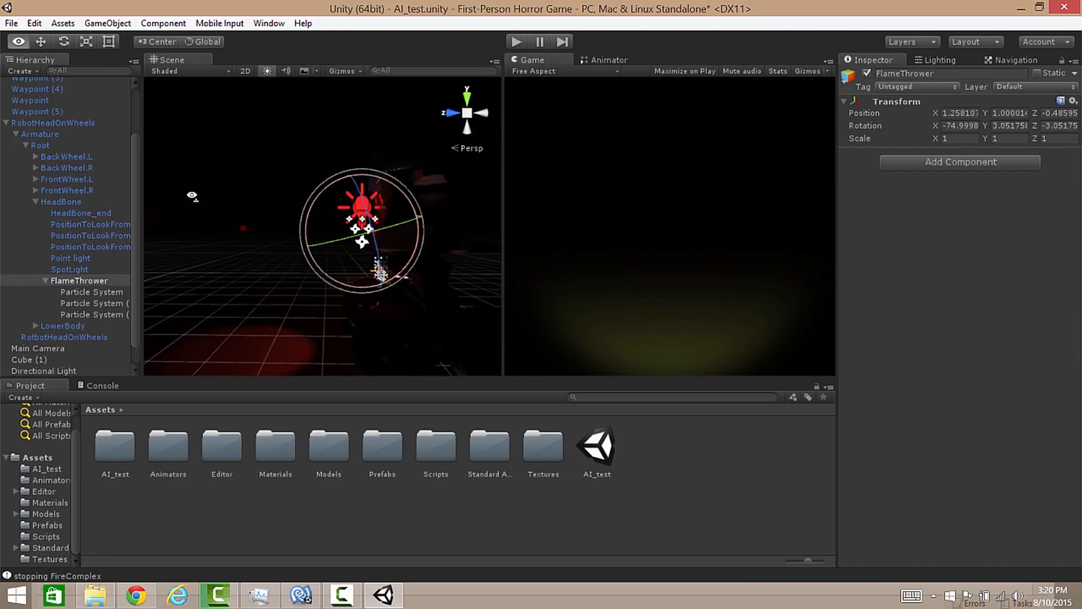
# Step: Simulate the child particle systems and examine the tilted flame's direction and reach toward the floor
pyautogui.click(78, 303)
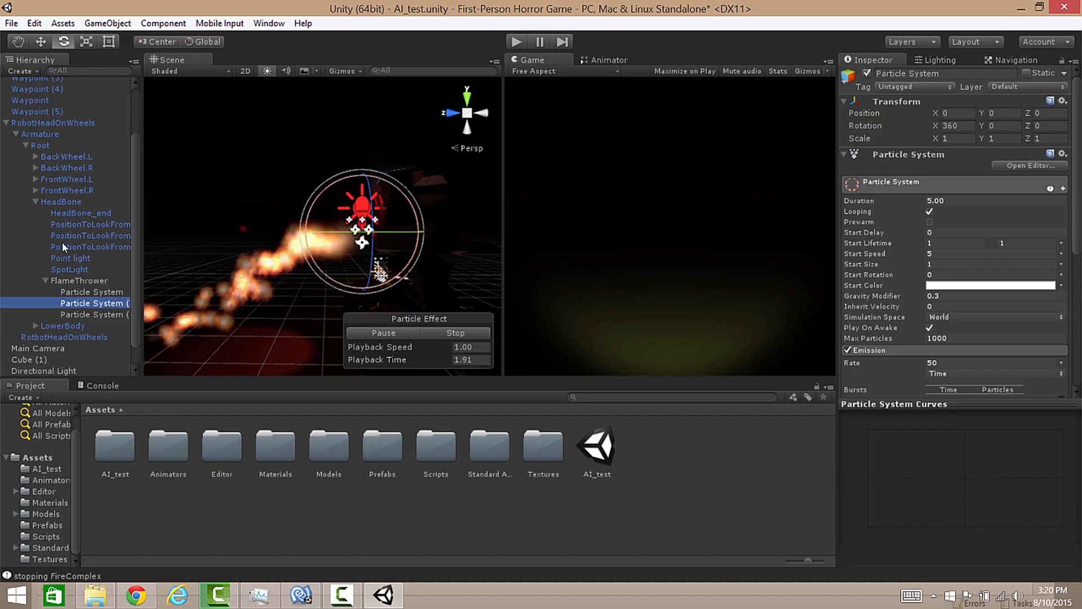
pyautogui.click(81, 315)
pyautogui.moveTo(248, 275)
pyautogui.mouseDown(button='right')
pyautogui.moveTo(246, 258)
pyautogui.moveTo(226, 266)
pyautogui.moveTo(259, 276)
pyautogui.mouseUp(button='right')
pyautogui.press('s')
pyautogui.press('w')
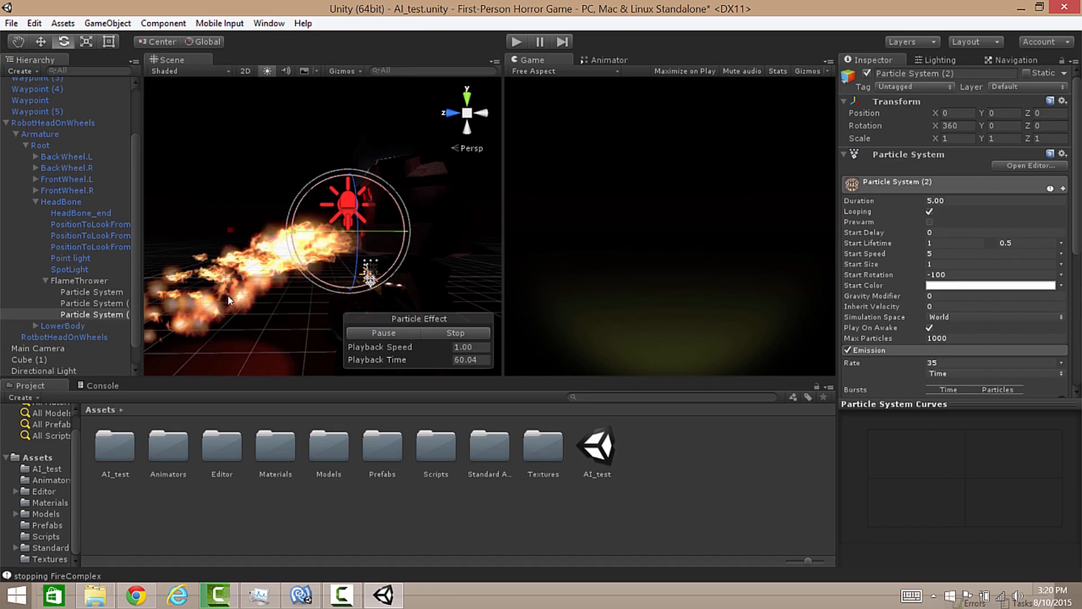
pyautogui.moveTo(368, 275); pyautogui.dragTo(154, 336, button='right')
pyautogui.press('s')
pyautogui.press('w')
pyautogui.press('q')
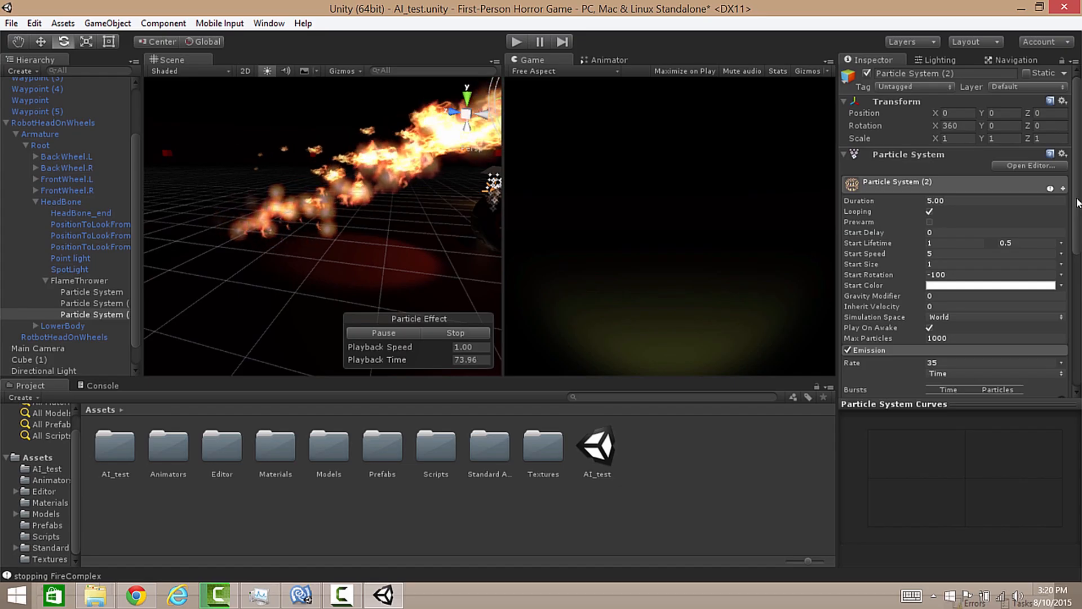
# Step: Set the collision lifetime loss of Particle System (2) to 1
pyautogui.moveTo(1077, 203); pyautogui.dragTo(1079, 318)
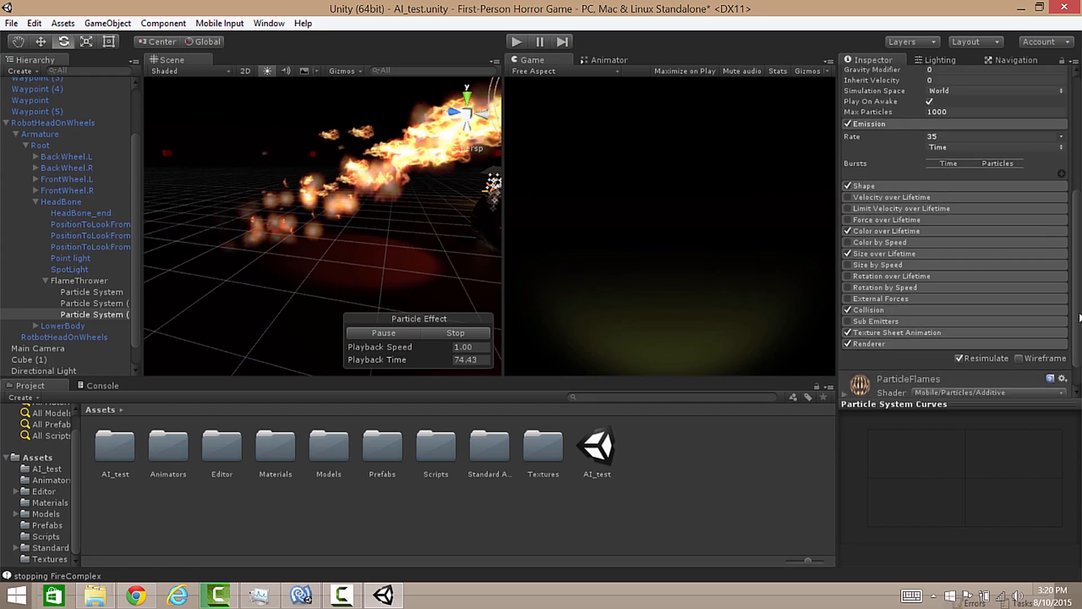
pyautogui.click(867, 311)
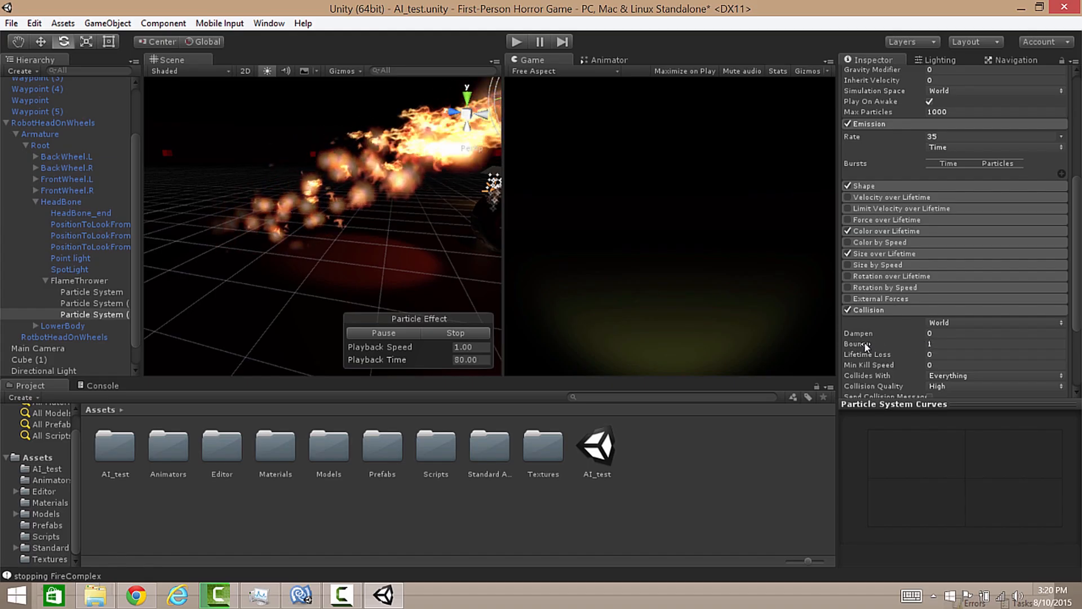
pyautogui.moveTo(865, 346)
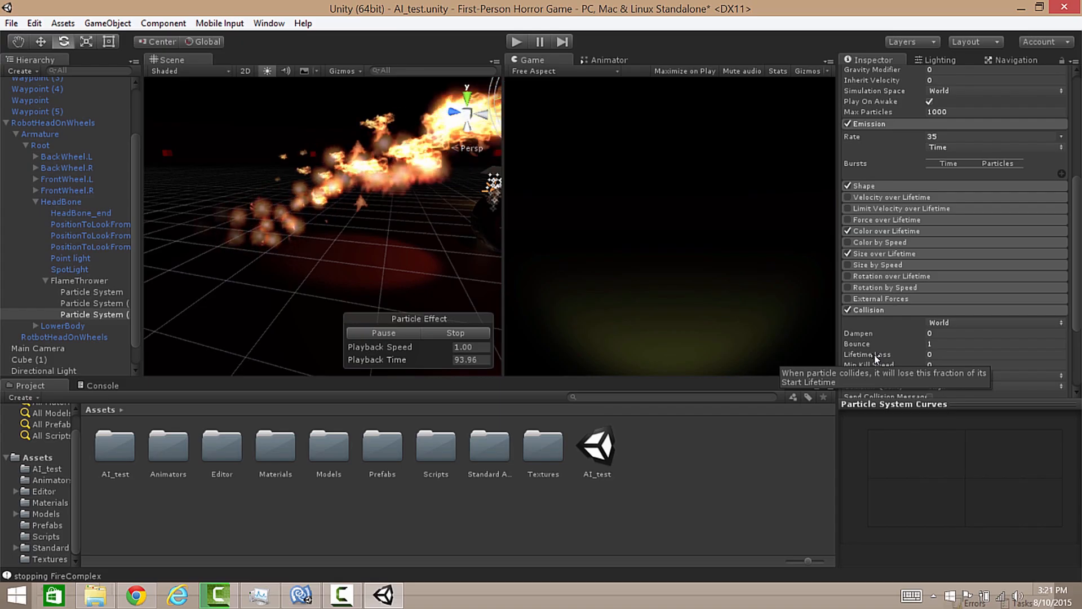
pyautogui.click(934, 355)
pyautogui.write('1')
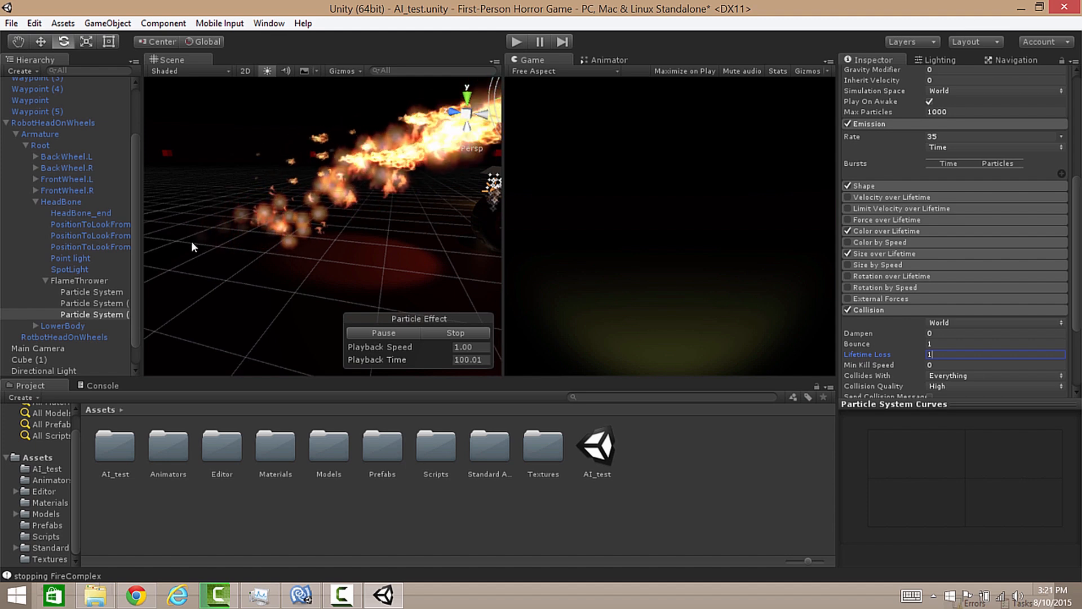
# Step: Set the collision lifetime loss of Particle System (1) to 1
pyautogui.click(88, 305)
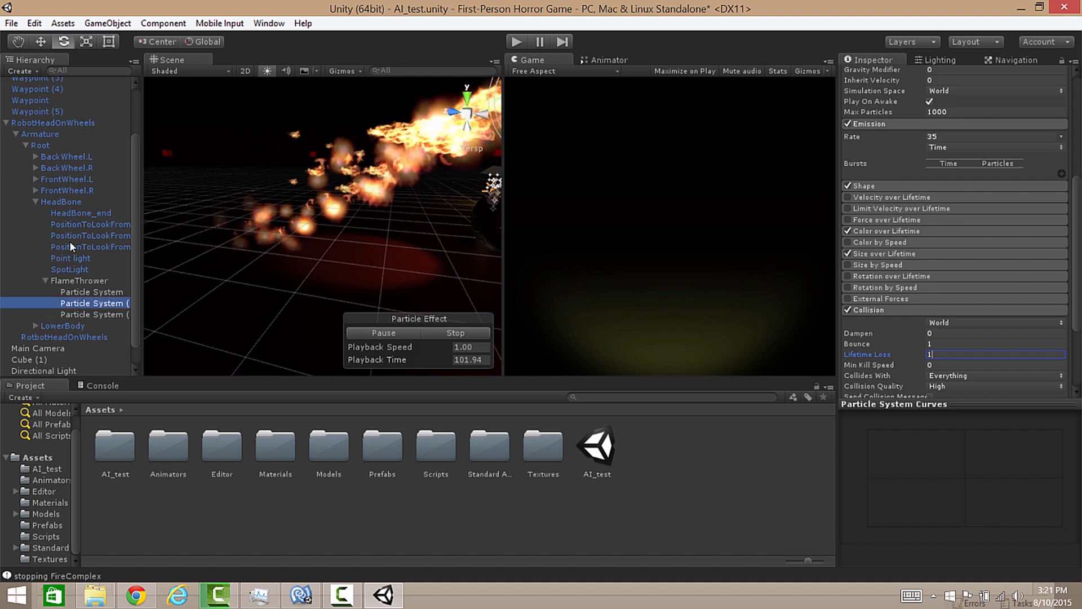
pyautogui.click(871, 310)
pyautogui.click(935, 355)
pyautogui.write('1')
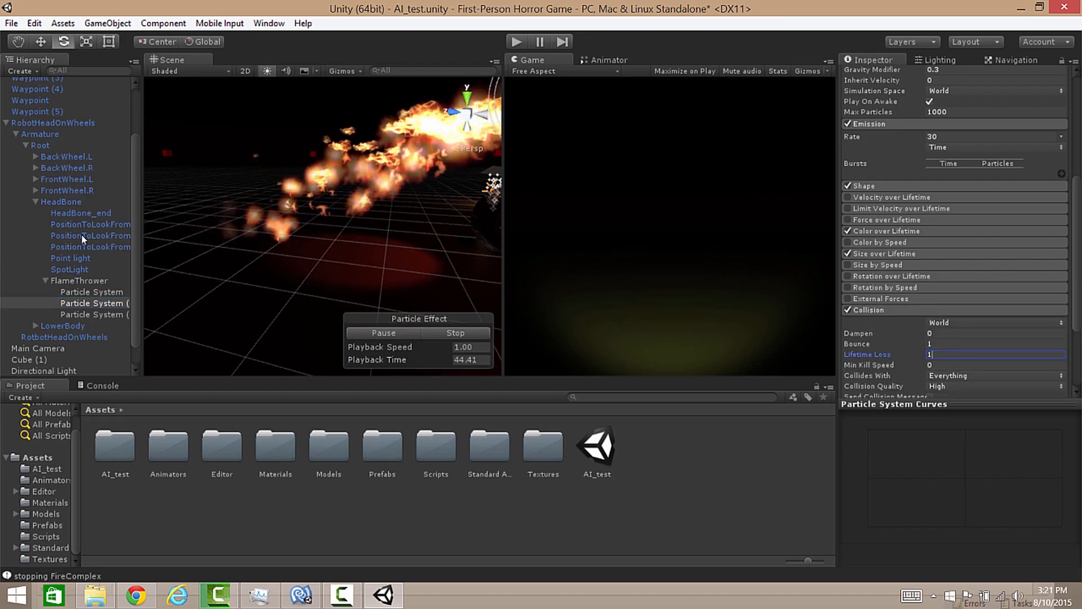
# Step: Set the collision lifetime loss of the first Particle System to 1
pyautogui.click(91, 291)
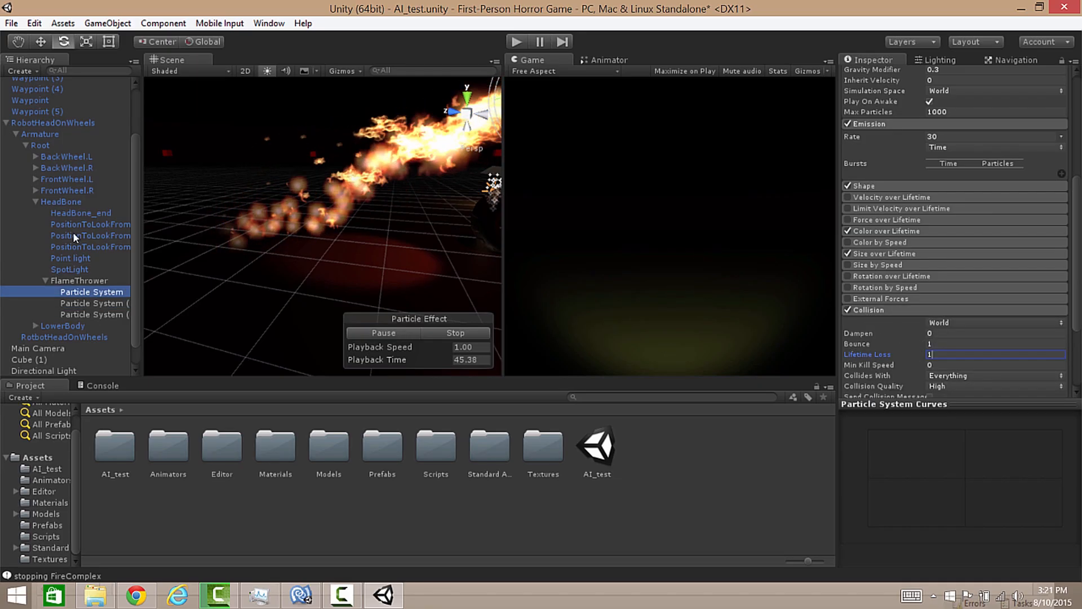
pyautogui.click(870, 309)
pyautogui.click(949, 355)
pyautogui.write('1')
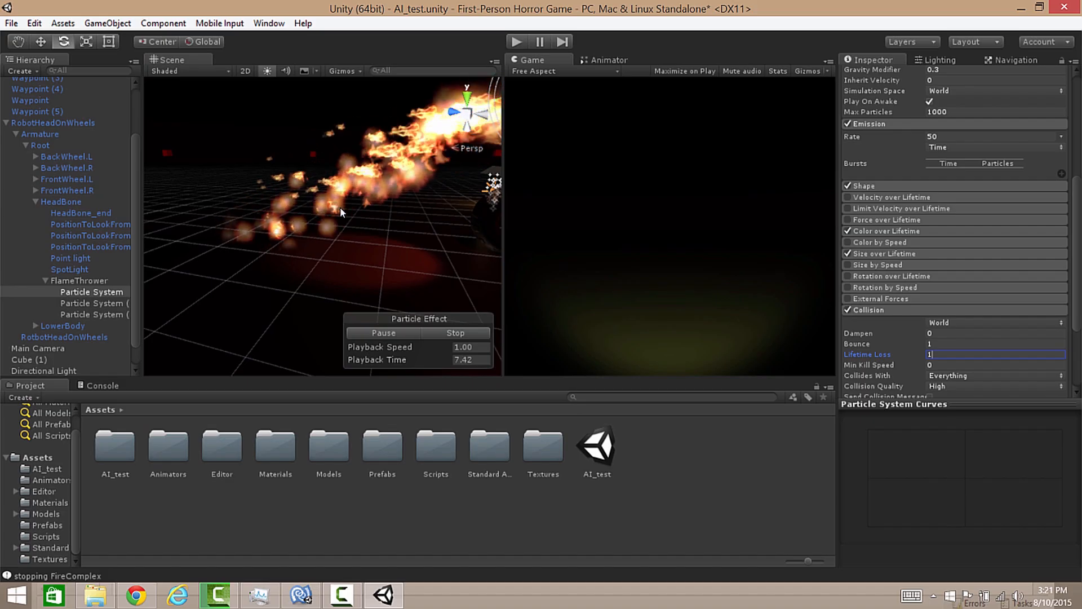
# Step: Run the game to test the robot's flamethrower against the player, and stop play mode
pyautogui.keyDown('alt'); pyautogui.moveTo(343, 258); pyautogui.dragTo(432, 193); pyautogui.keyUp('alt')
pyautogui.moveTo(432, 193); pyautogui.dragTo(420, 208, button='right')
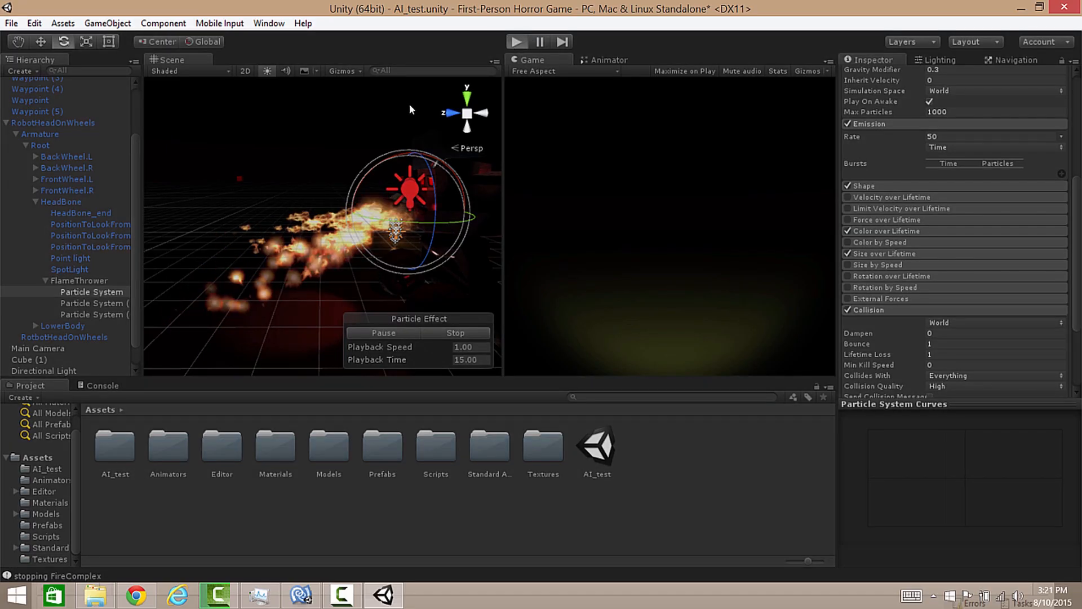
pyautogui.hotkey('ctrl', 'p')
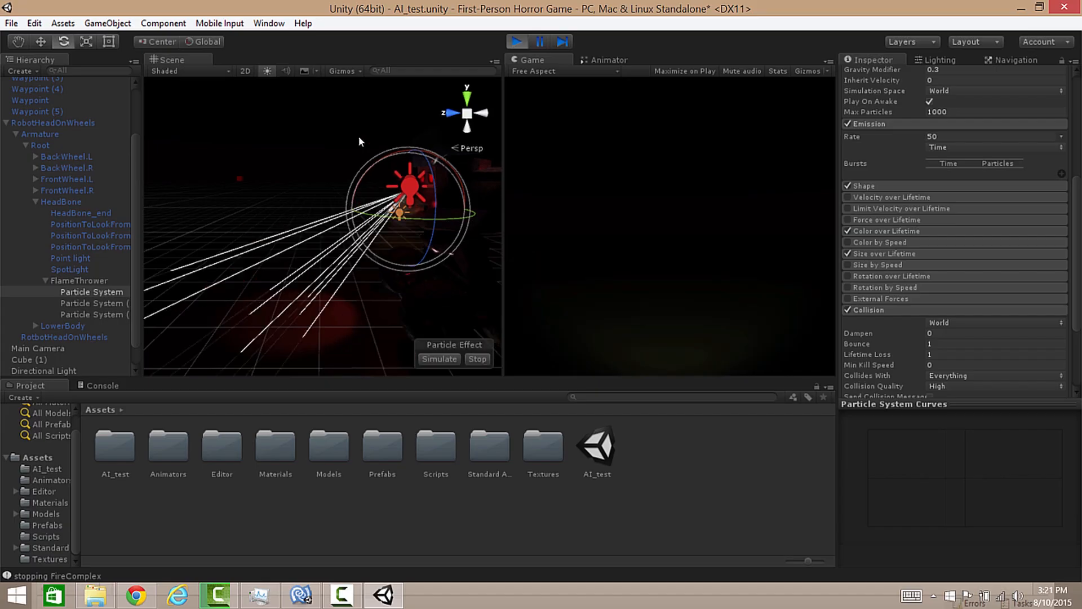
pyautogui.moveTo(358, 137); pyautogui.dragTo(1033, 124, button='right')
pyautogui.press('w')
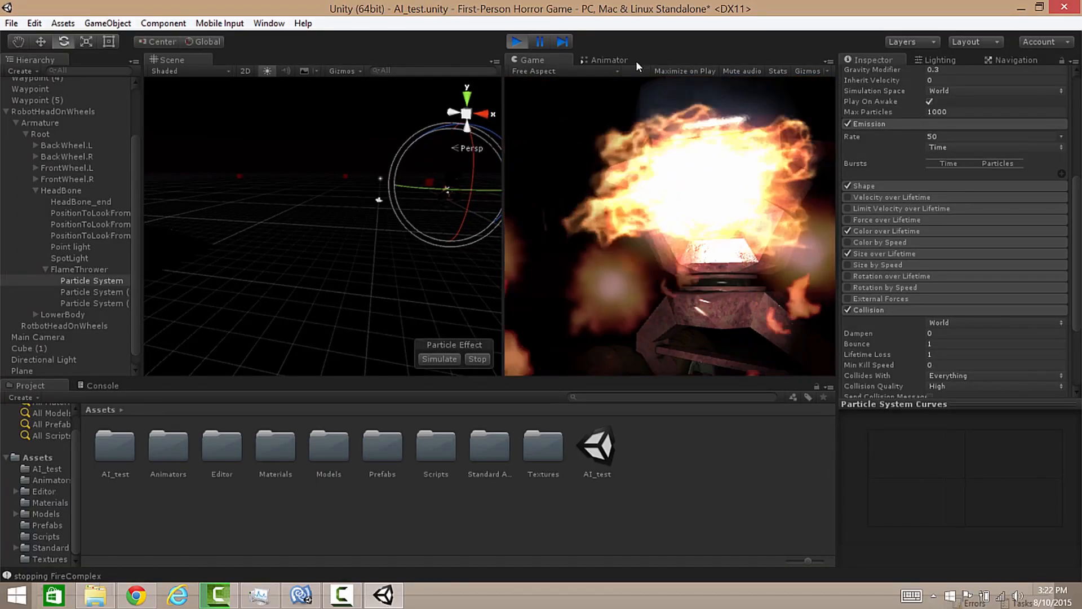
pyautogui.click(516, 42)
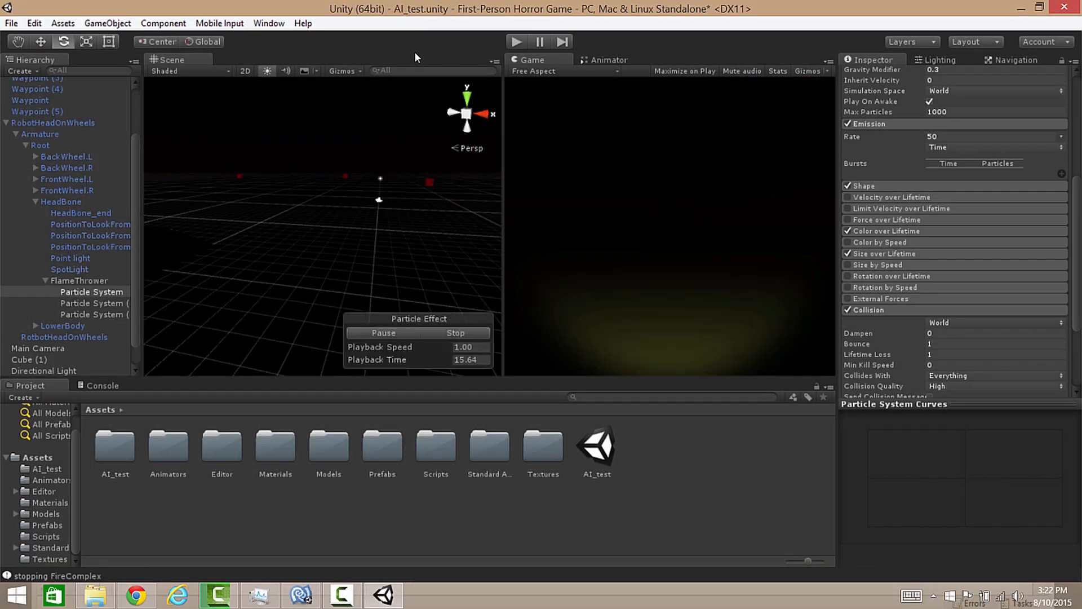